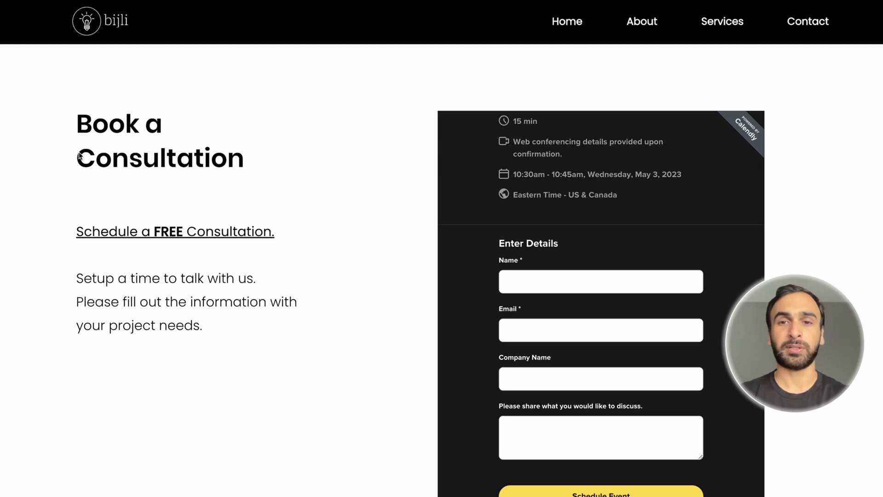
# Return to the Calendly day picker and choose Wednesday, May 3 at 10:30am
pyautogui.scroll(1, 461, 256)
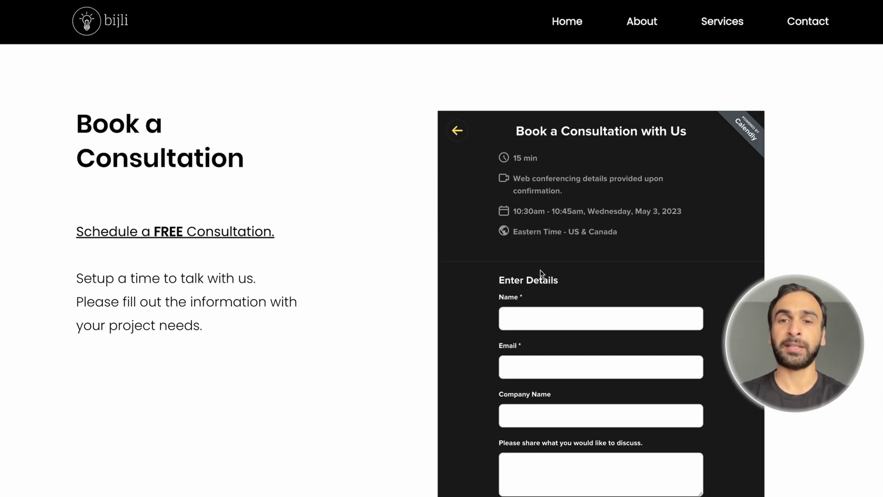
pyautogui.scroll(-1, 368, 215)
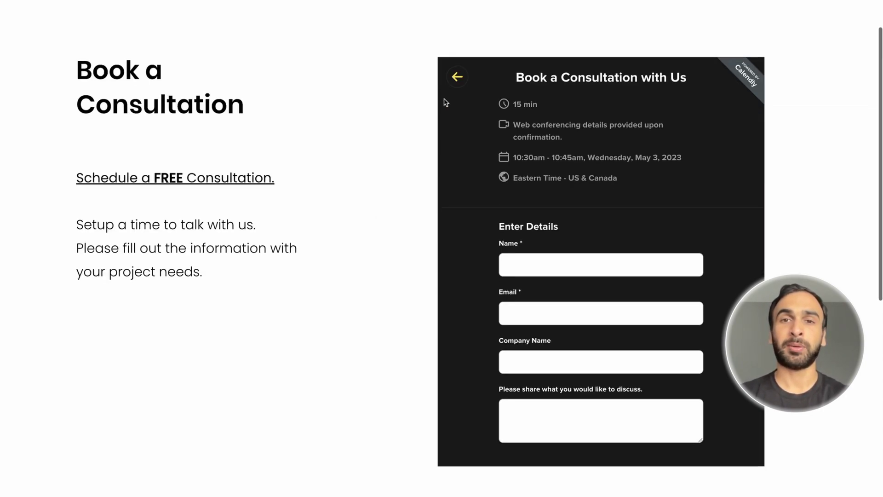
pyautogui.click(458, 77)
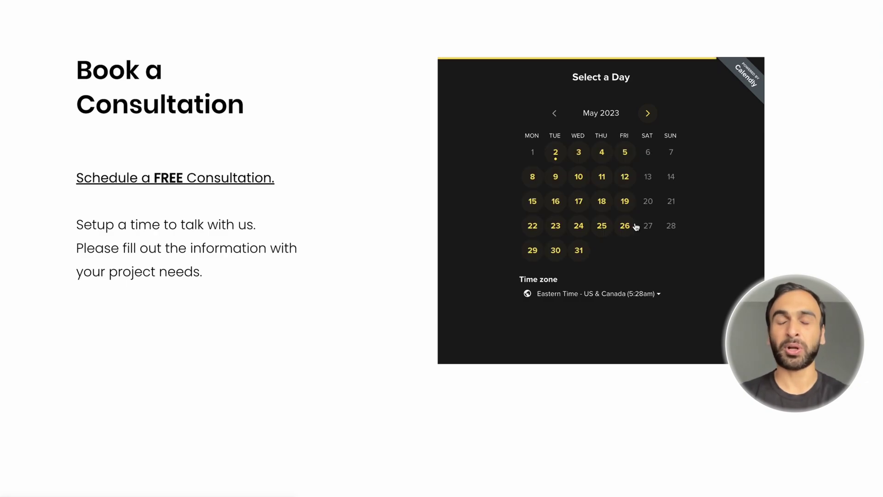
pyautogui.scroll(1, 561, 198)
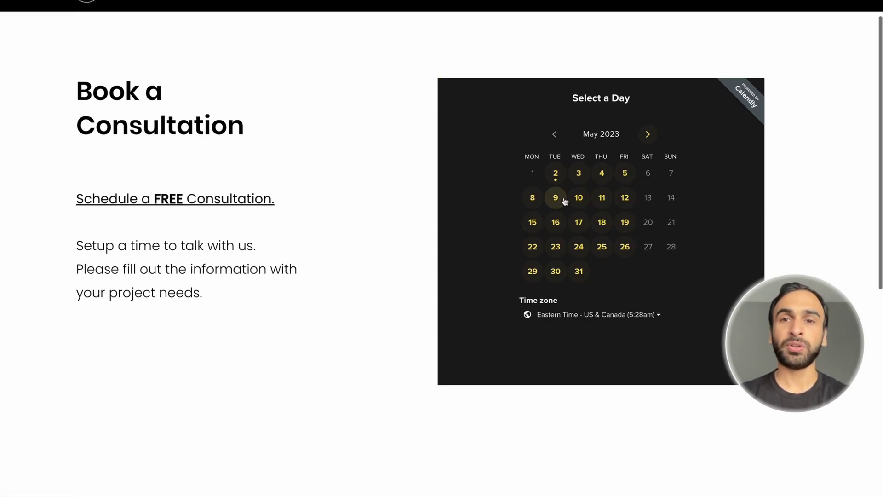
pyautogui.click(578, 177)
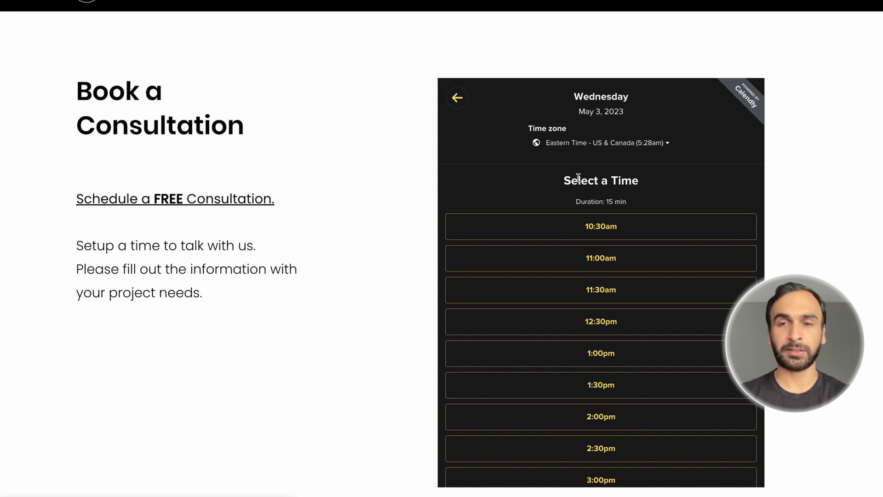
pyautogui.click(629, 234)
pyautogui.click(645, 235)
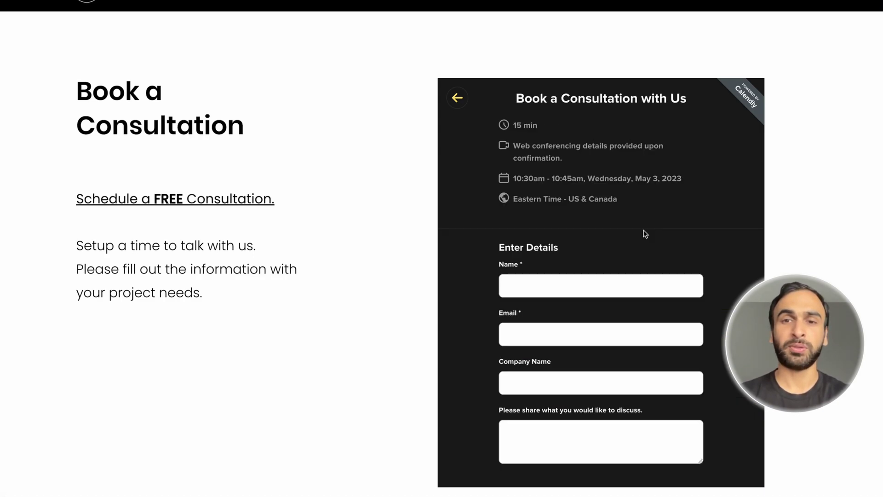
# Enter the booker's name and e-mail, company 'TEst', note 'I would like help building out clickup', and schedule
pyautogui.scroll(-1, 623, 258)
pyautogui.click(623, 259)
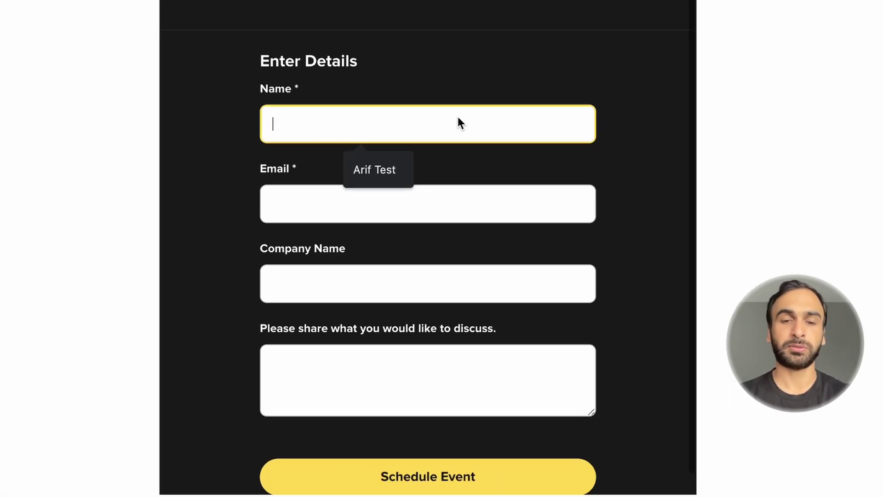
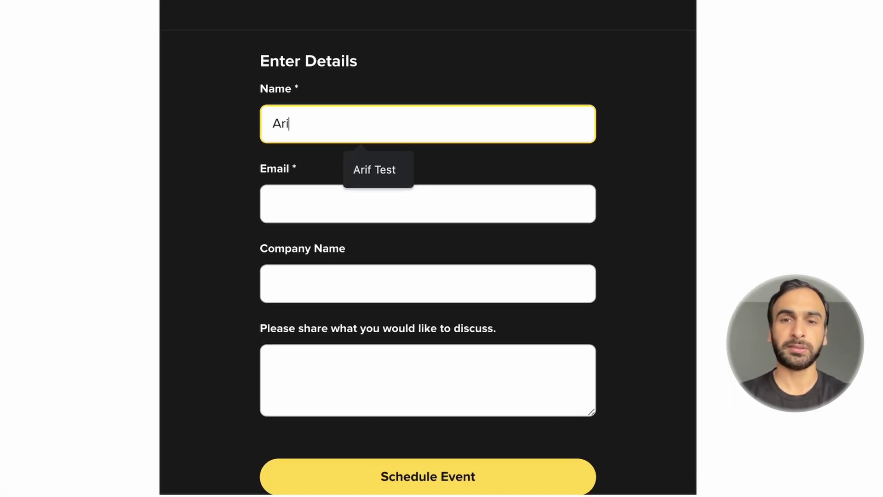
pyautogui.click(384, 192)
pyautogui.click(428, 284)
pyautogui.write('TEst')
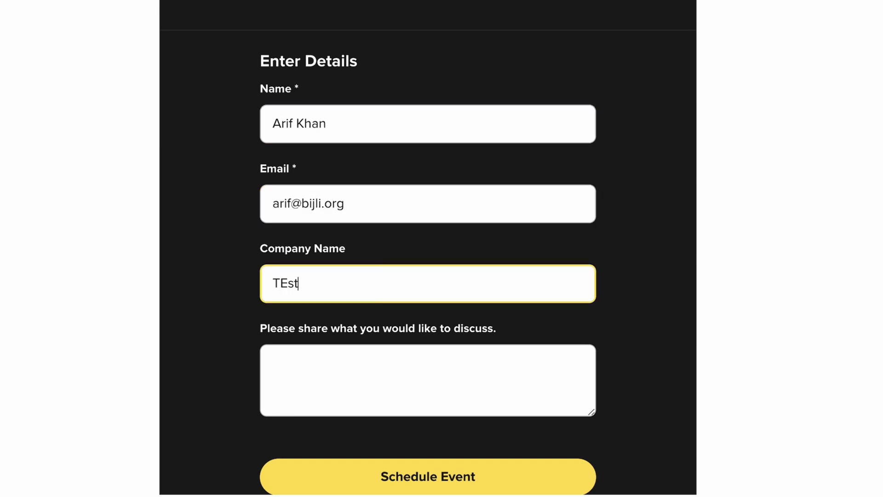
pyautogui.click(276, 363)
pyautogui.write('I would like he')
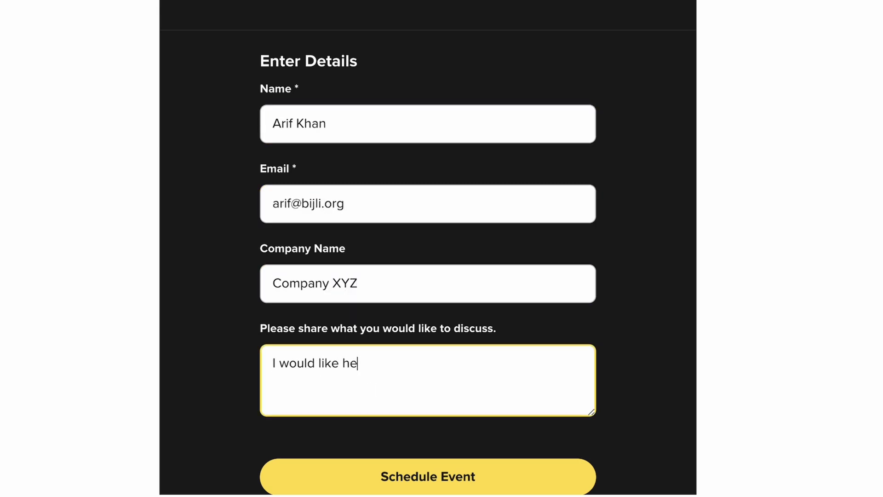
pyautogui.write('lp building out clickup')
pyautogui.click(446, 473)
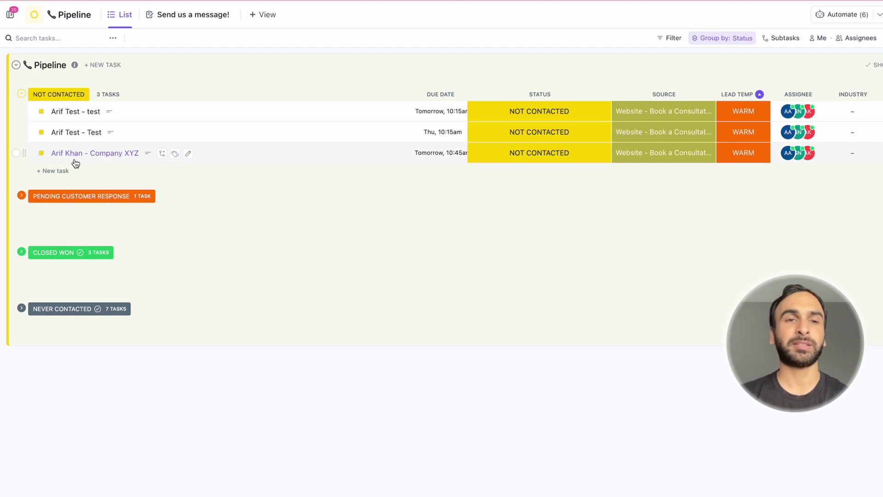
# Check the new ClickUp task's details, then sign in to Make to reach the scenarios list
pyautogui.click(216, 158)
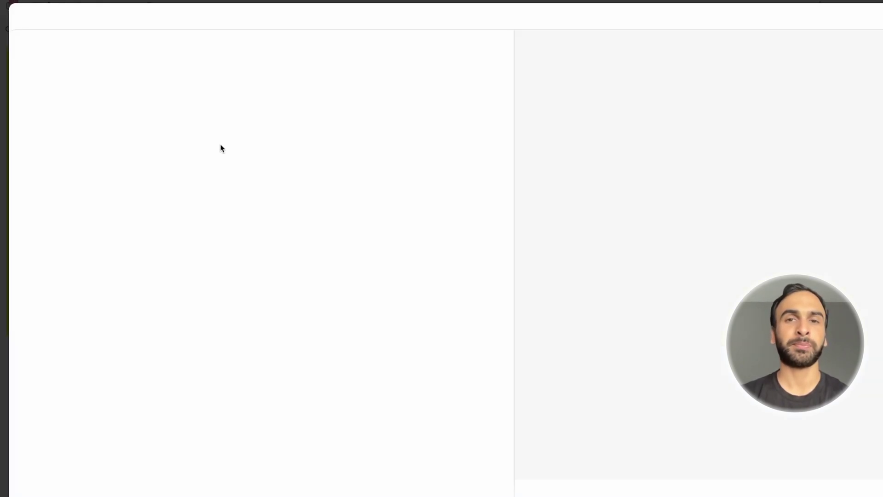
pyautogui.moveTo(621, 69)
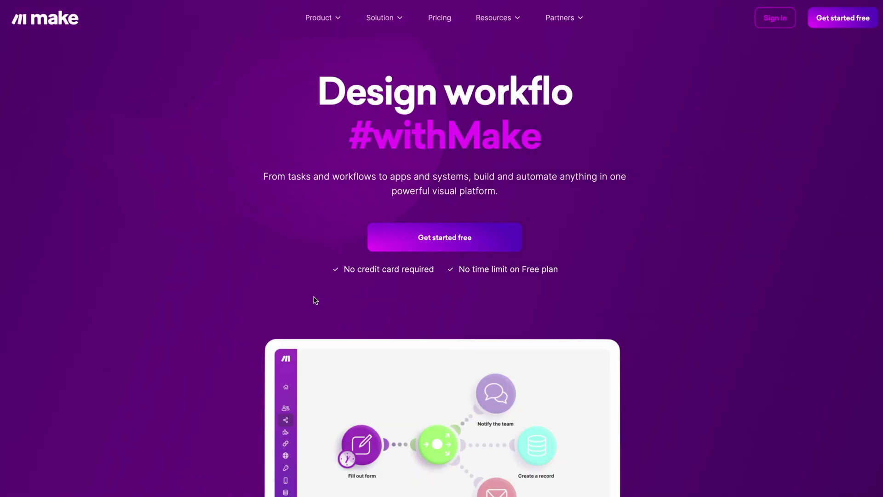
pyautogui.click(448, 241)
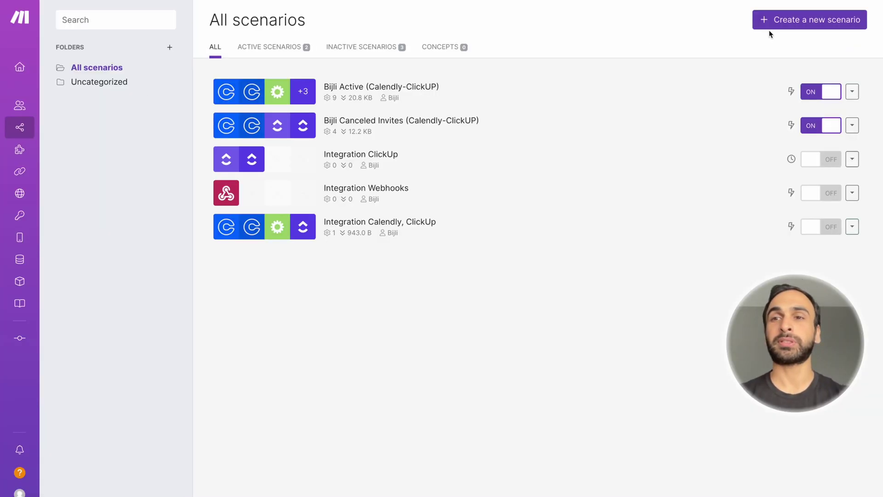
# Create a new scenario titled 'Calendly Demo' and pick Calendly as the first module's app
pyautogui.click(769, 60)
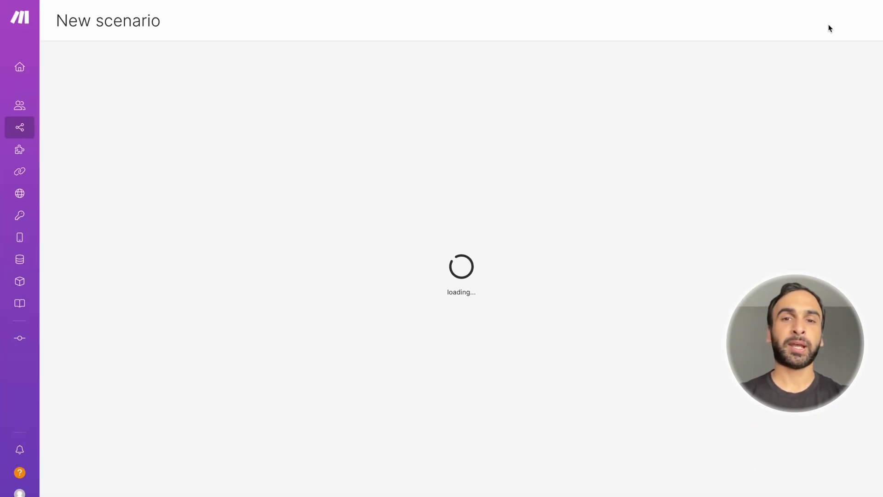
pyautogui.click(118, 23)
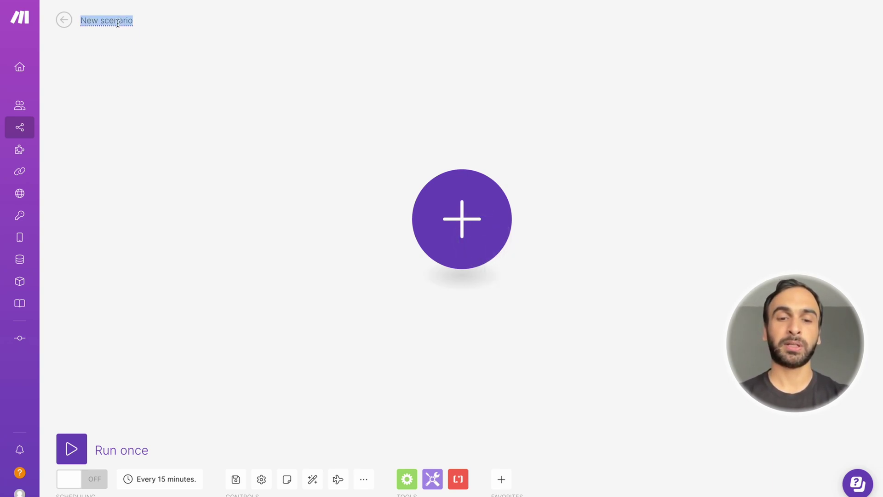
pyautogui.write('Calen')
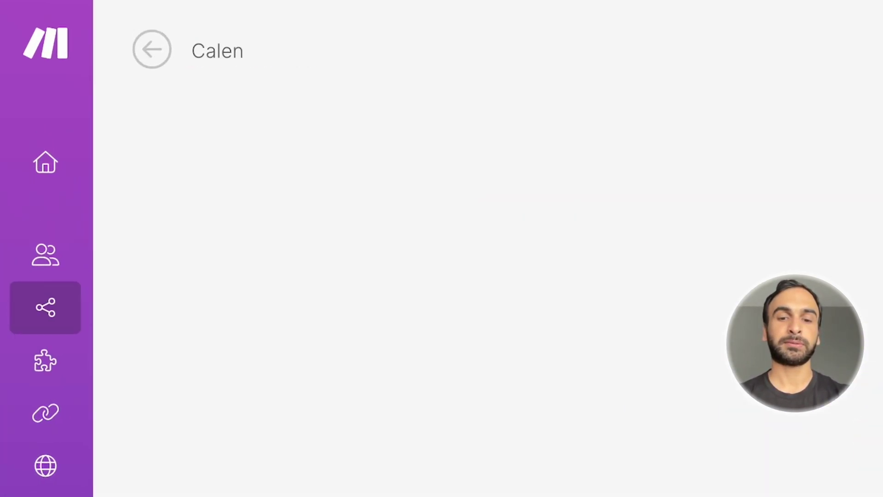
pyautogui.write('dly Demo')
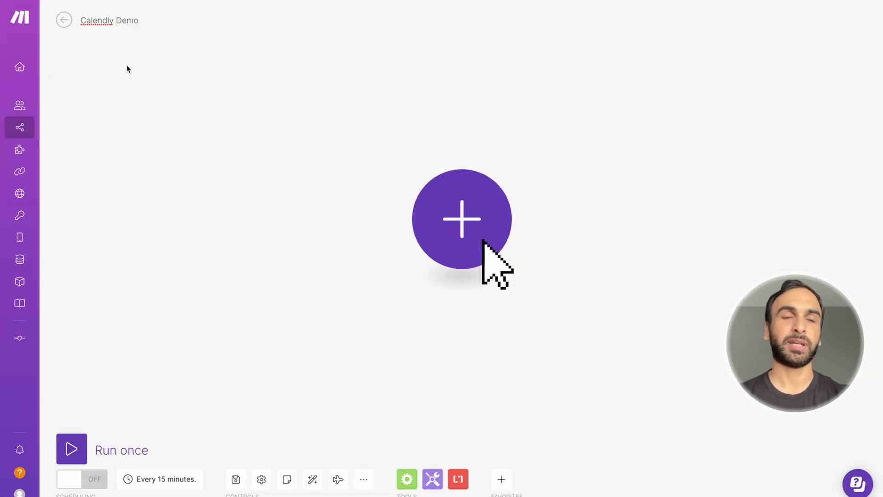
pyautogui.click(462, 216)
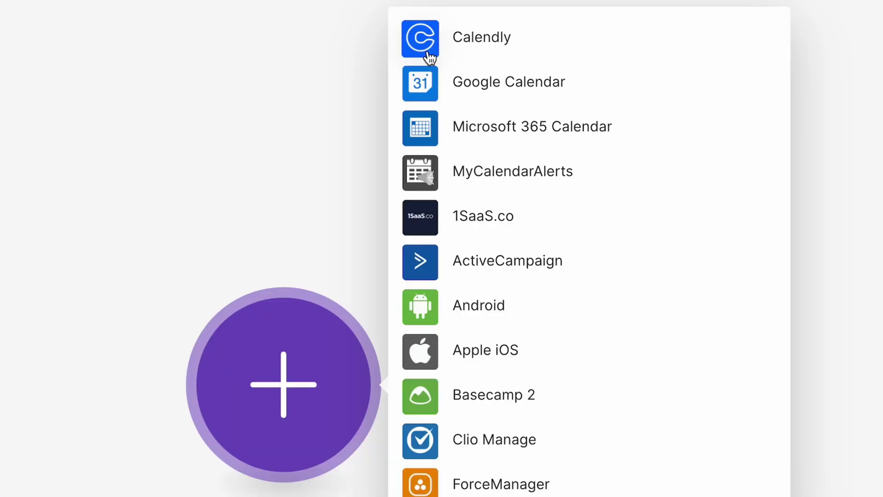
pyautogui.click(428, 53)
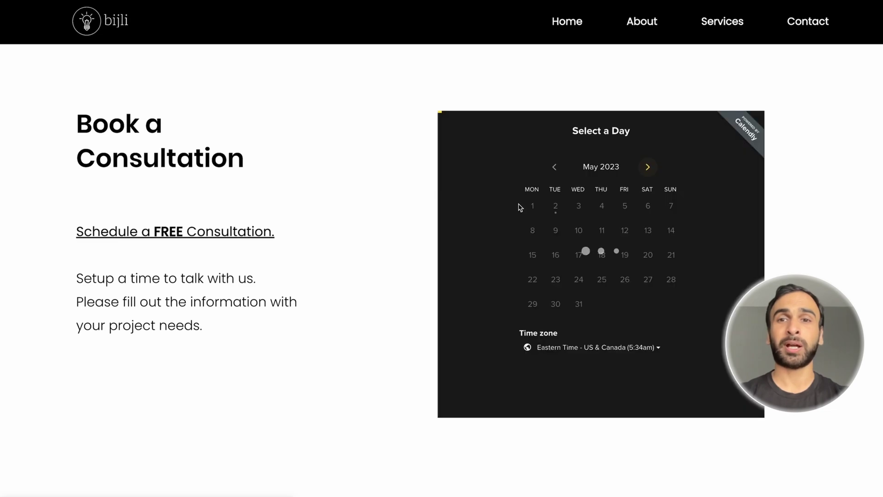
# Pick Thursday, May 4 at 10:30am in the Calendly widget and continue to Enter Details
pyautogui.click(602, 206)
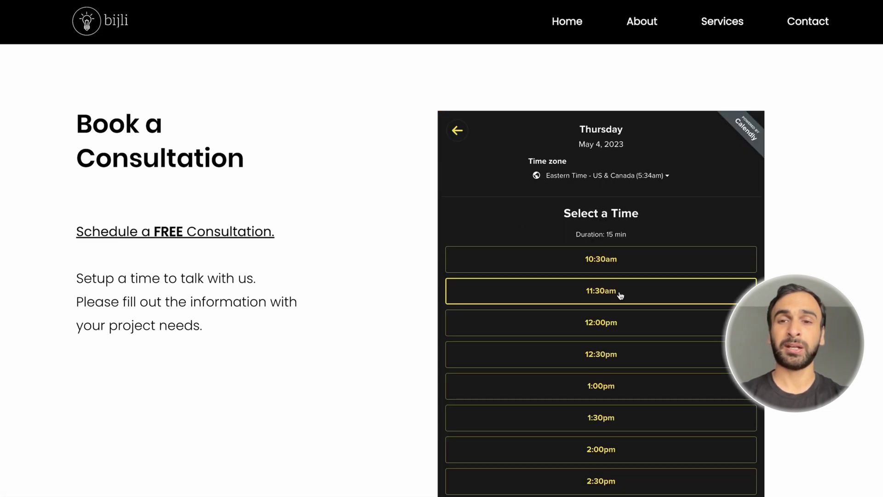
pyautogui.click(626, 271)
pyautogui.click(633, 258)
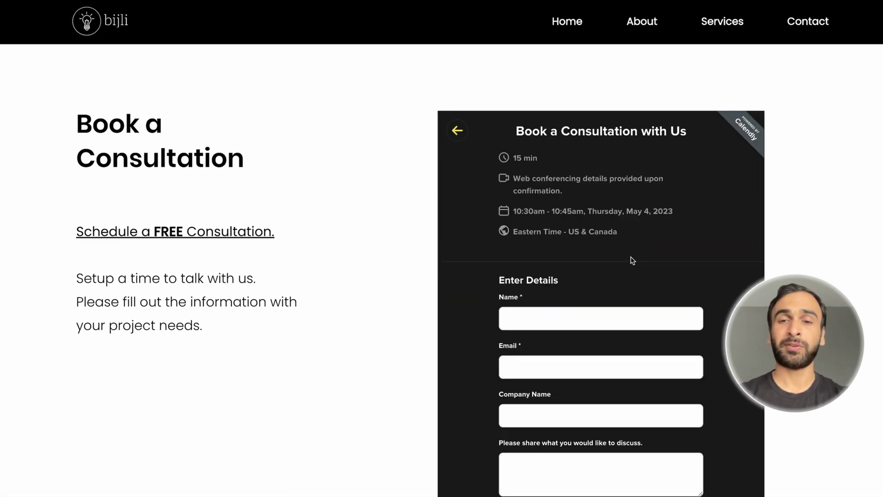
pyautogui.scroll(-1, 615, 227)
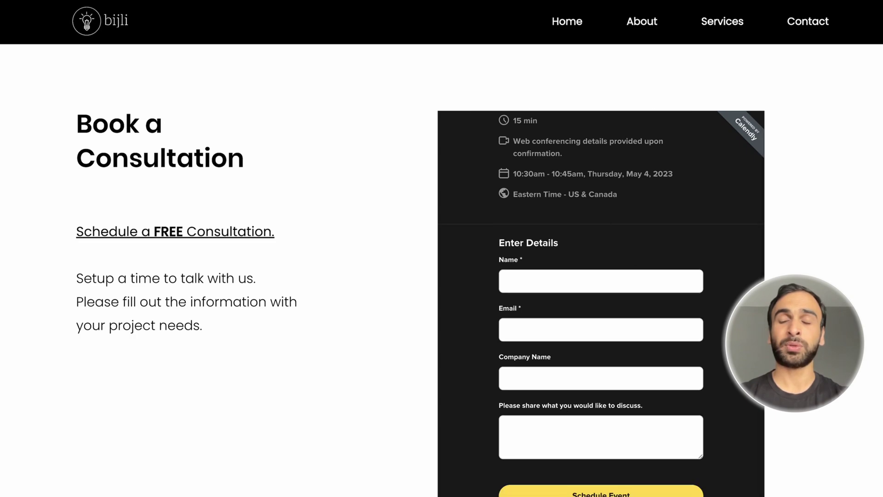
pyautogui.scroll(-2, 442, 248)
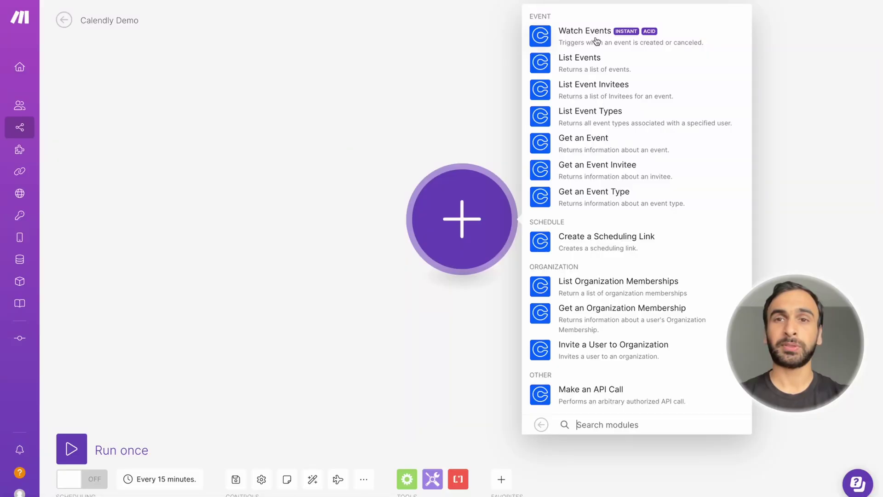
pyautogui.click(596, 37)
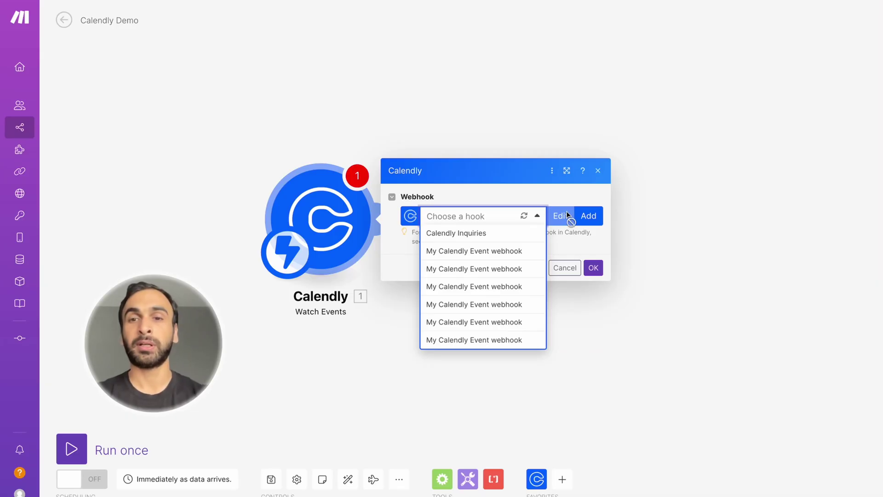
# Add a new webhook named 'Calendly invite Demo' and begin adding a Calendly connection
pyautogui.click(589, 216)
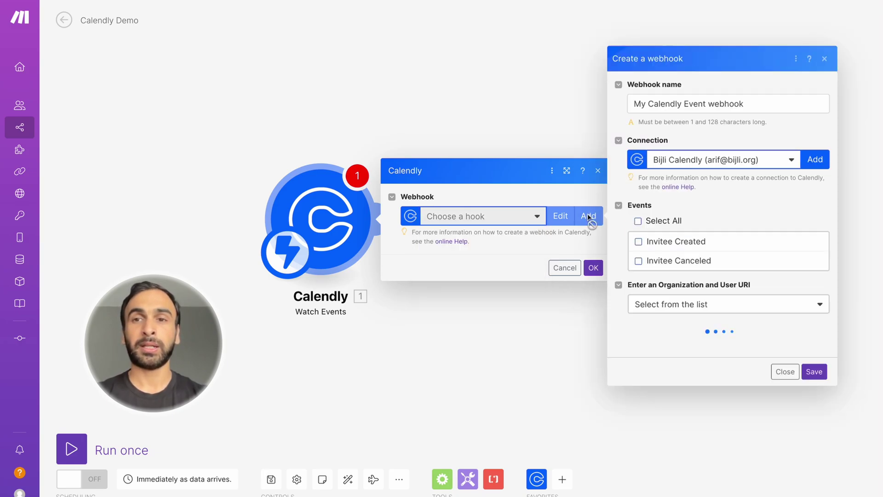
pyautogui.tripleClick(705, 104)
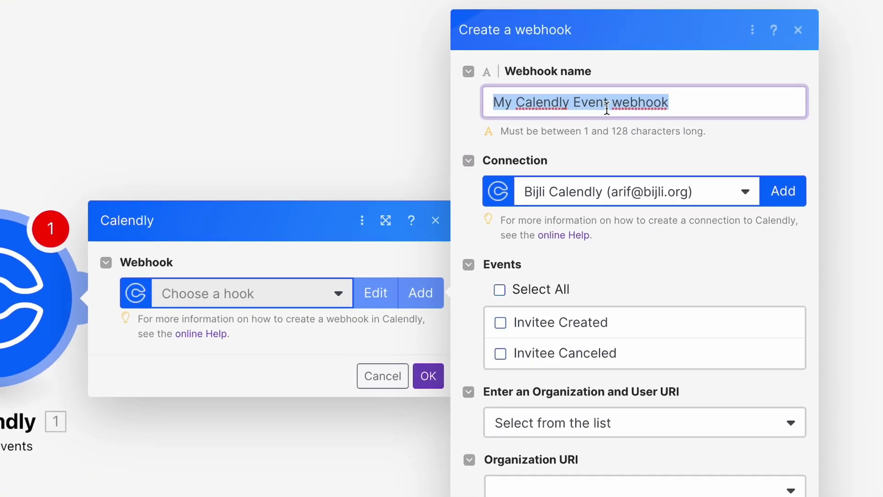
pyautogui.write('C')
pyautogui.press('BackSpace')
pyautogui.write('Calen')
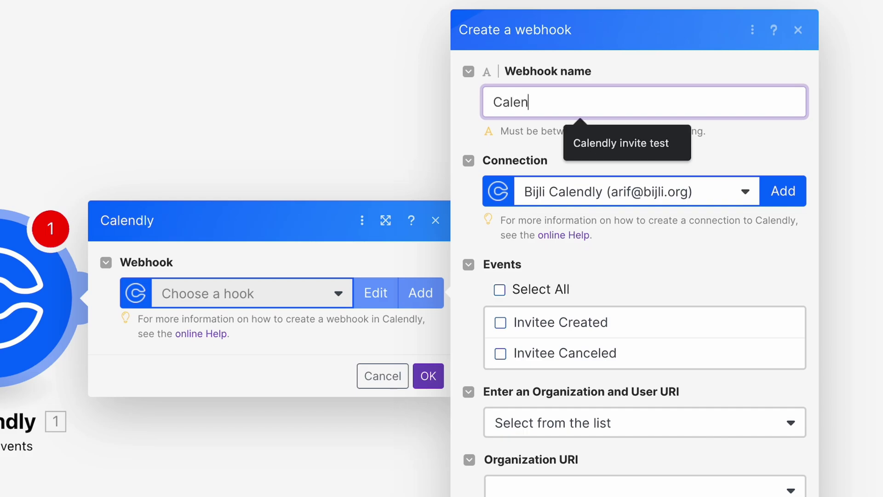
pyautogui.click(627, 145)
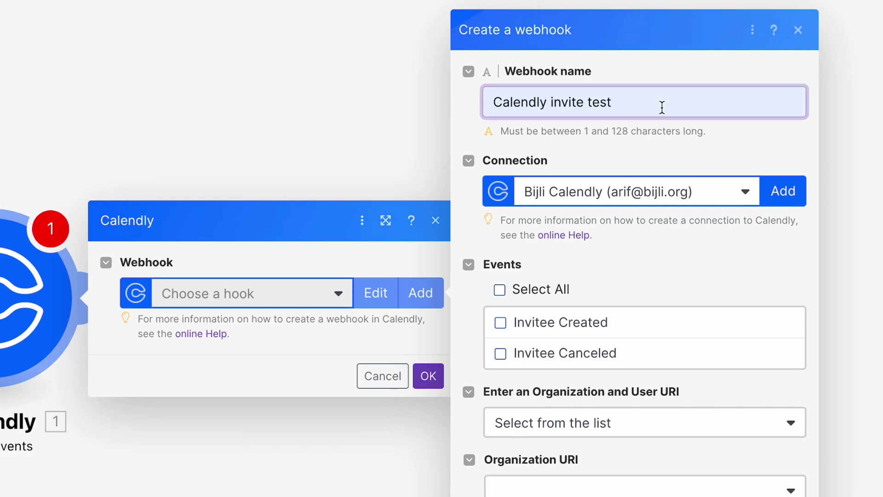
pyautogui.press('BackSpace')
pyautogui.press('BackSpace')
pyautogui.write('Demo')
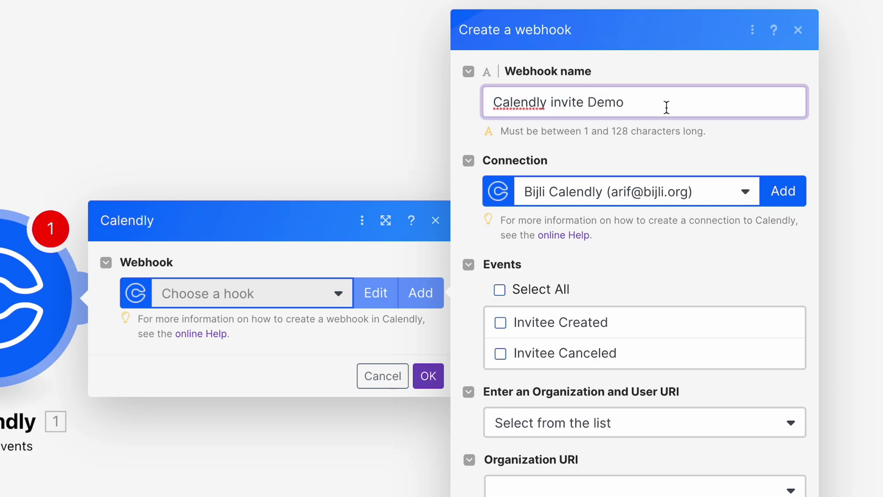
pyautogui.click(704, 141)
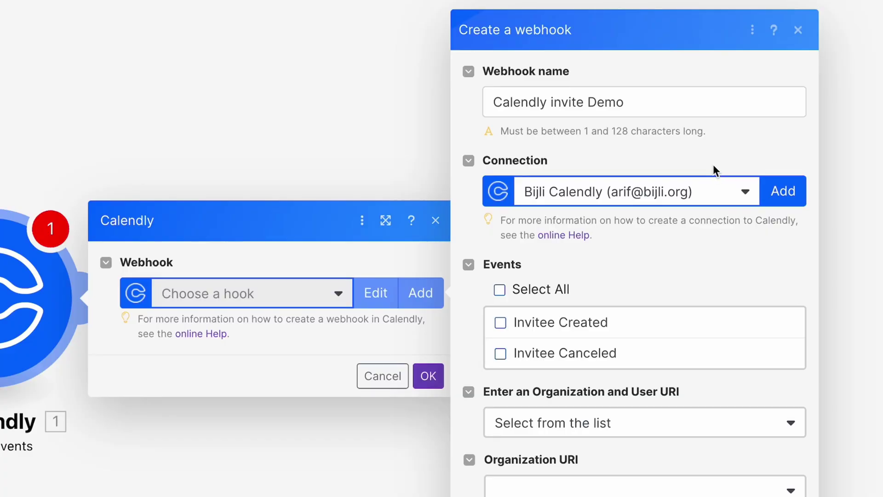
pyautogui.click(777, 193)
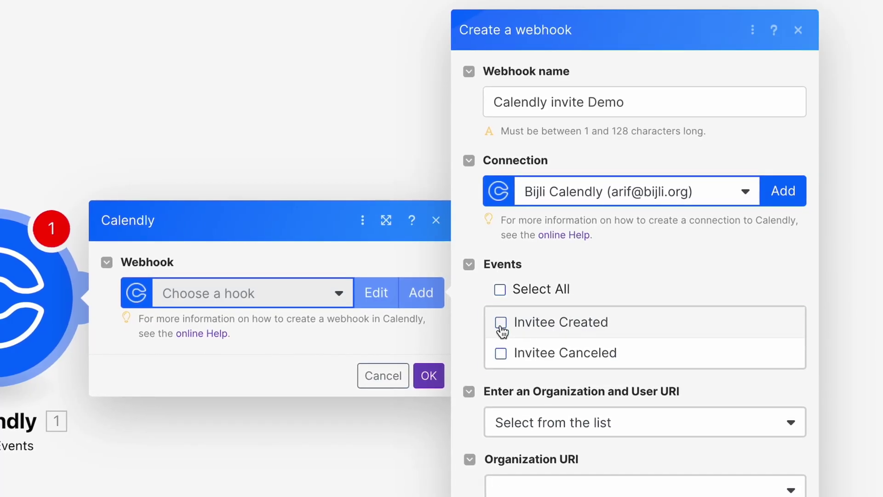
# Tick the Invitee Created event and select the organization for Organization URI
pyautogui.click(501, 324)
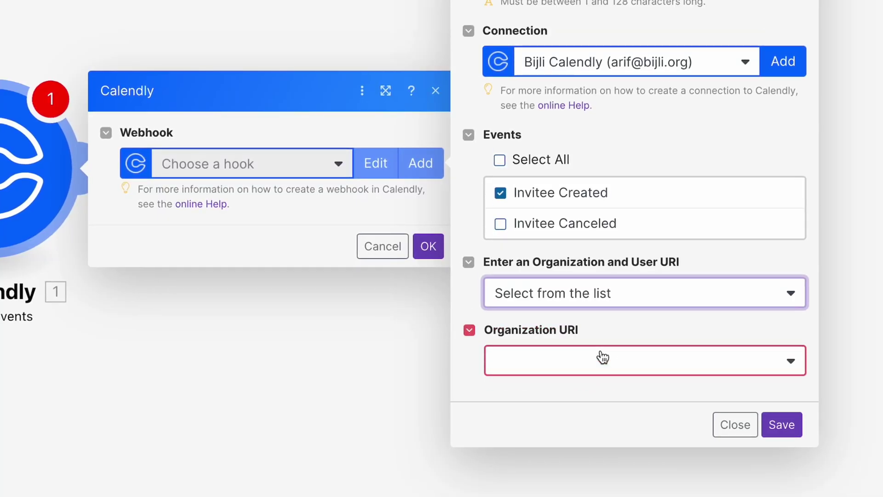
pyautogui.click(601, 355)
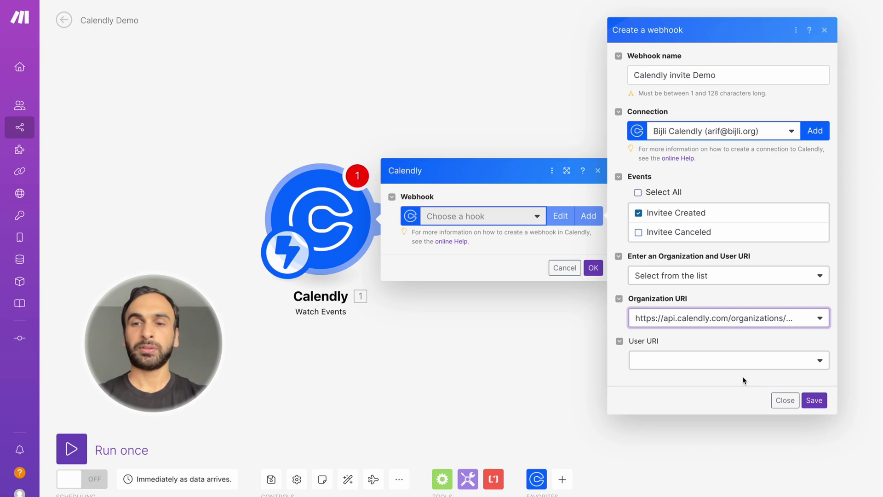
# Save the webhook, confirm the Watch Events settings with OK, and right-click the trigger module
pyautogui.click(815, 401)
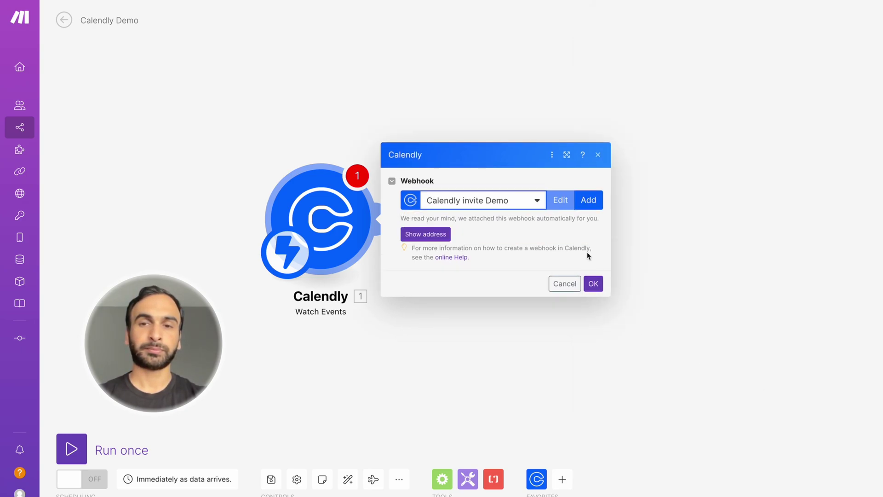
pyautogui.click(593, 284)
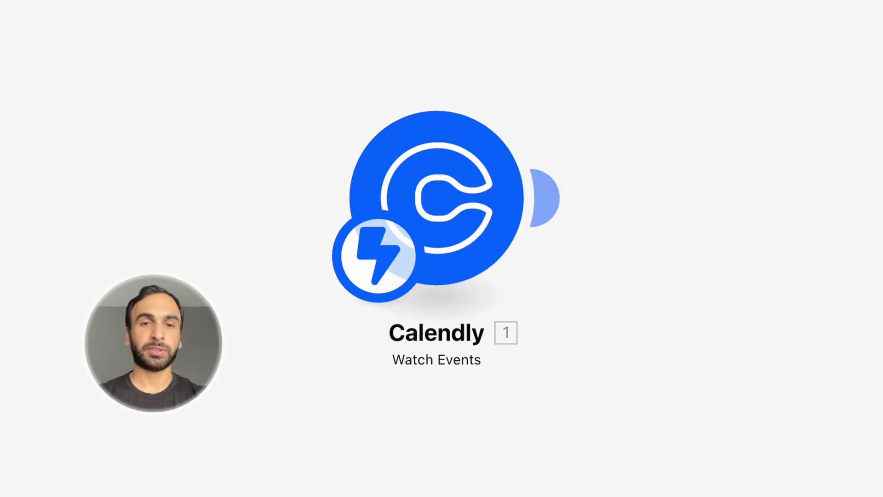
pyautogui.rightClick(435, 199)
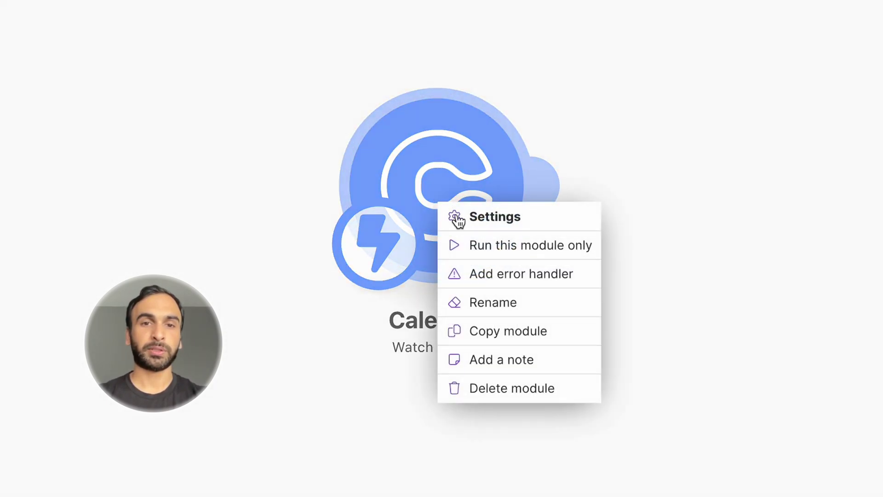
# Run only the trigger, then book a Calendly test with the invitee's details and note 'Test 1'
pyautogui.click(504, 247)
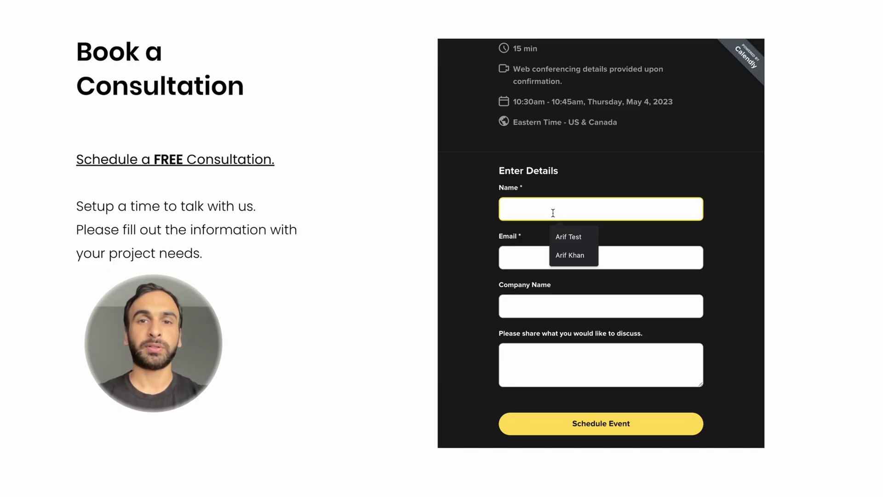
pyautogui.click(568, 236)
pyautogui.click(566, 256)
pyautogui.click(566, 286)
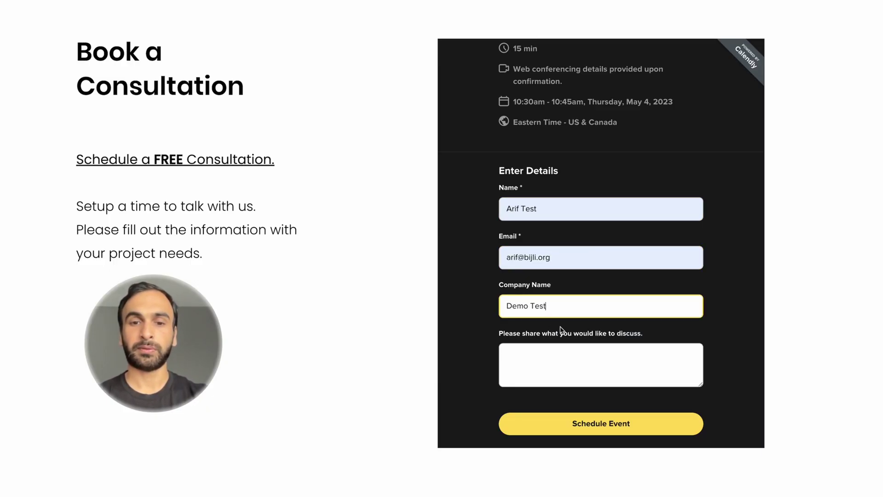
pyautogui.click(563, 354)
pyautogui.write('Test 1')
pyautogui.click(600, 423)
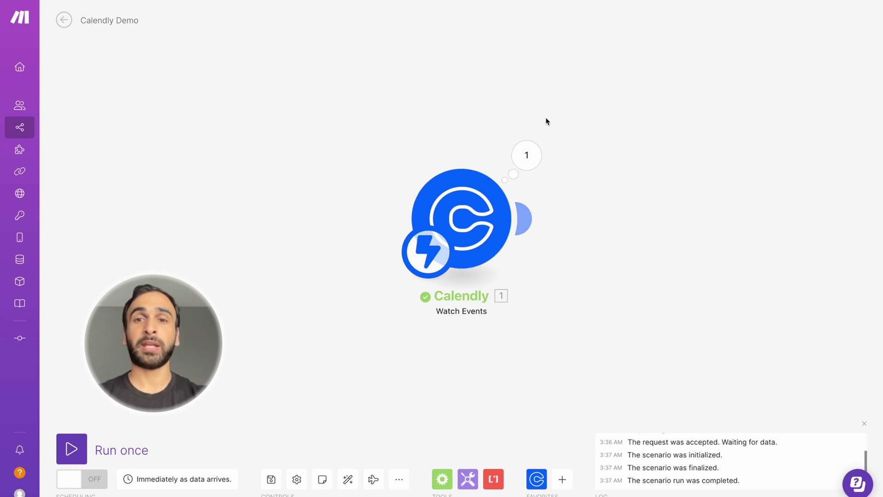
# Inspect the trigger's bundle, then add Calendly Get an Event with Event mapped to '1. Event'
pyautogui.click(532, 165)
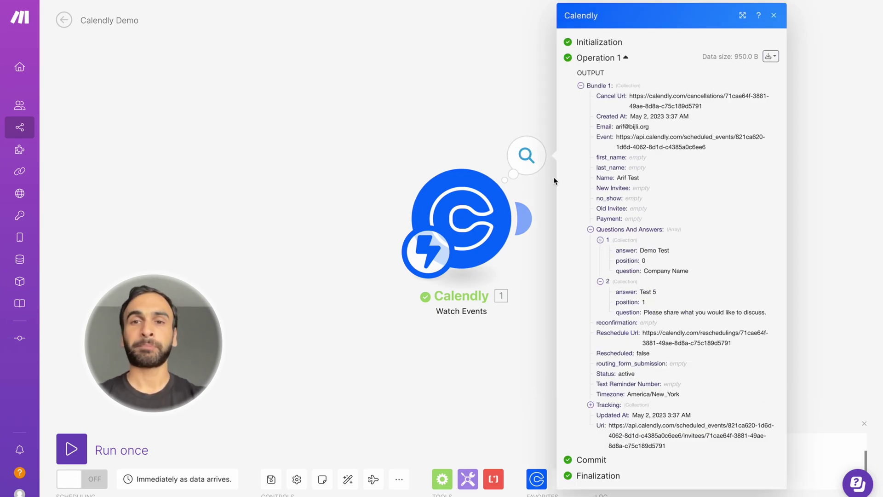
pyautogui.click(470, 100)
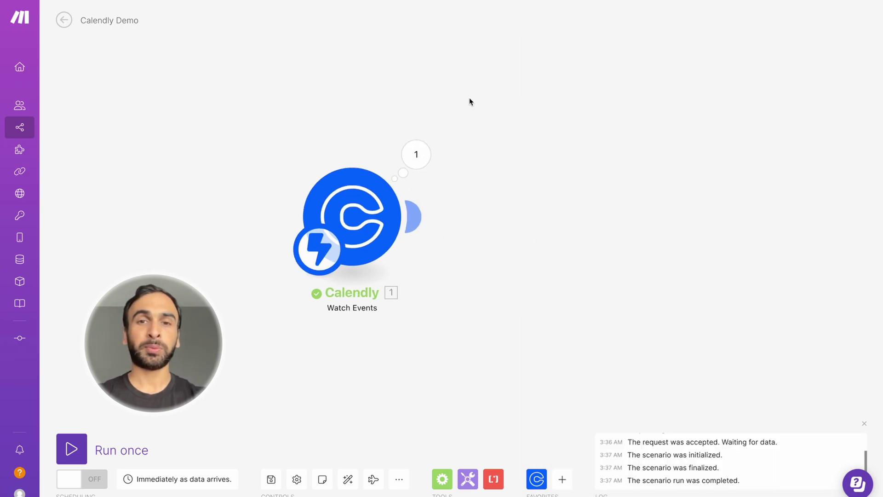
pyautogui.click(388, 226)
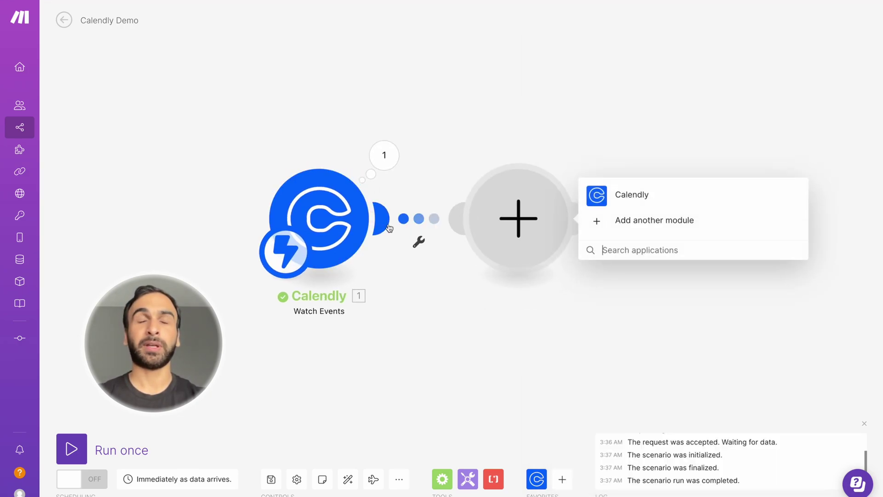
pyautogui.click(601, 199)
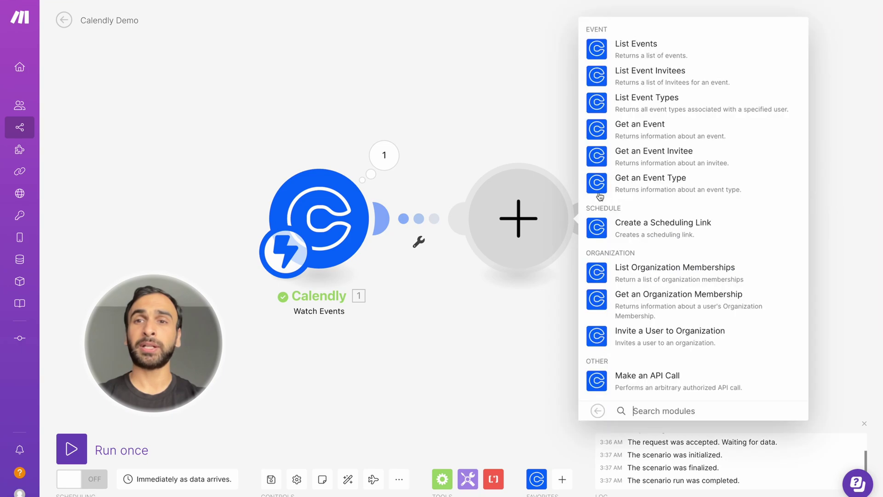
pyautogui.click(688, 131)
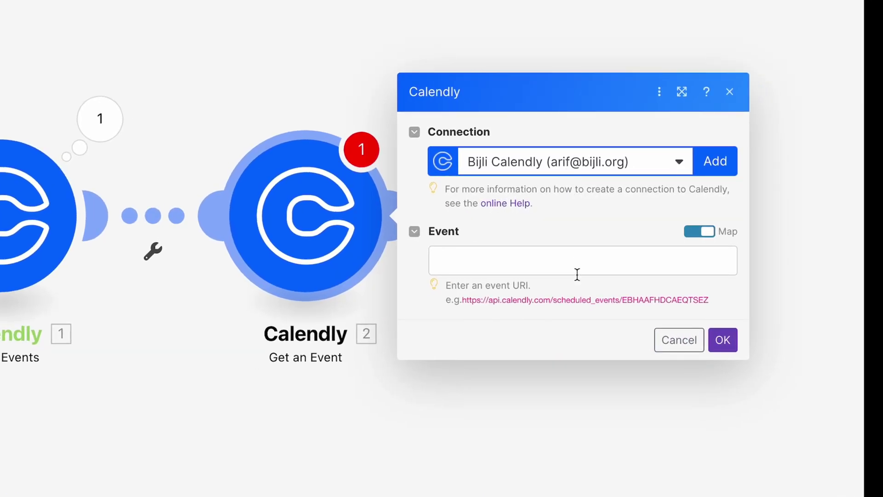
pyautogui.click(577, 272)
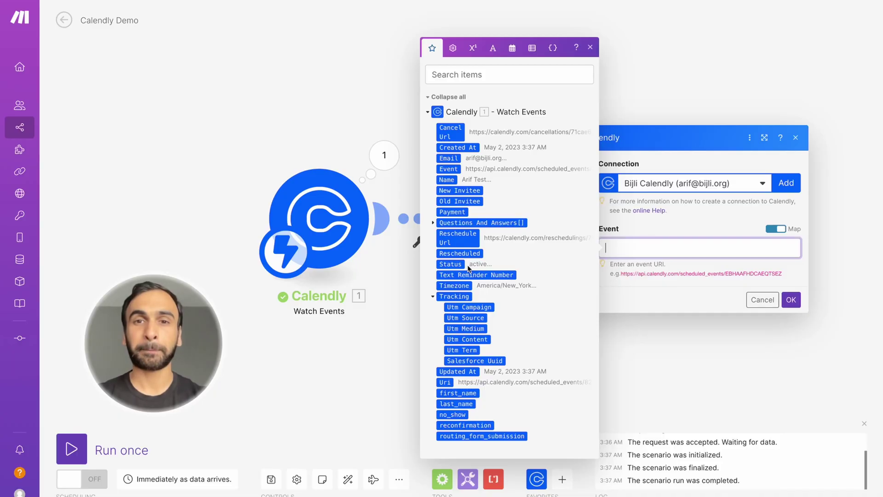
pyautogui.click(449, 169)
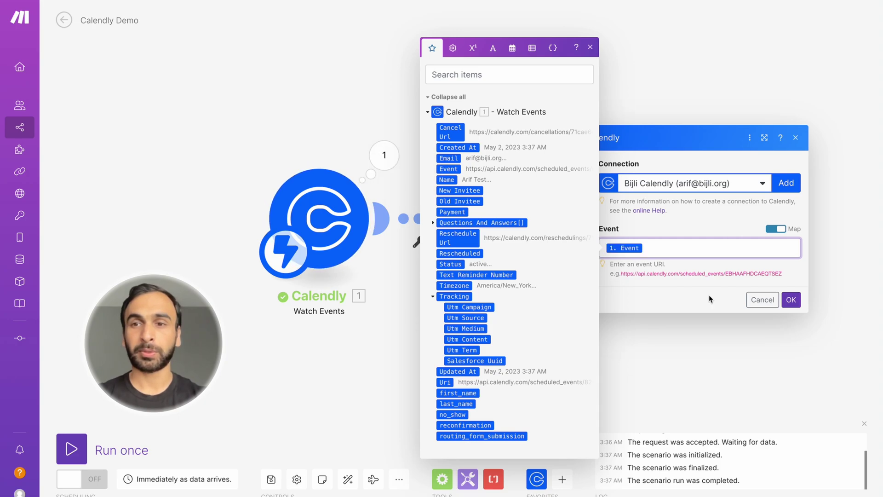
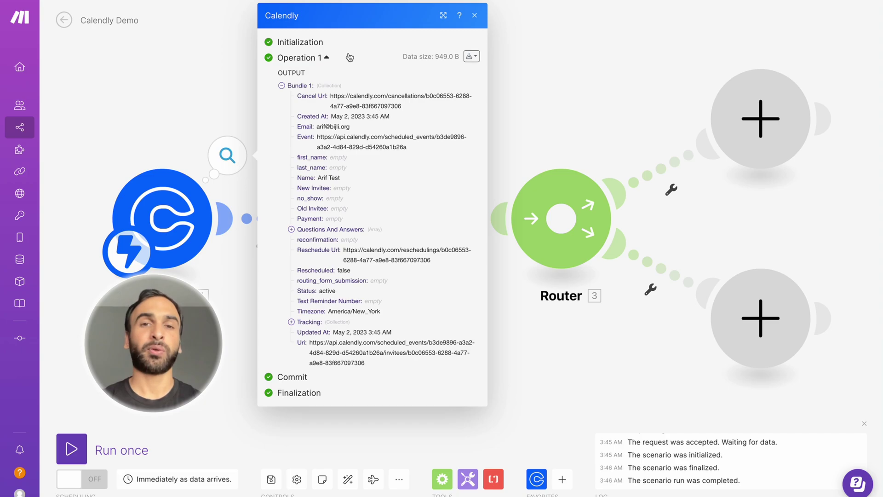
# Review Get an Event's output, then begin a lower-route filter and cancel it
pyautogui.click(424, 168)
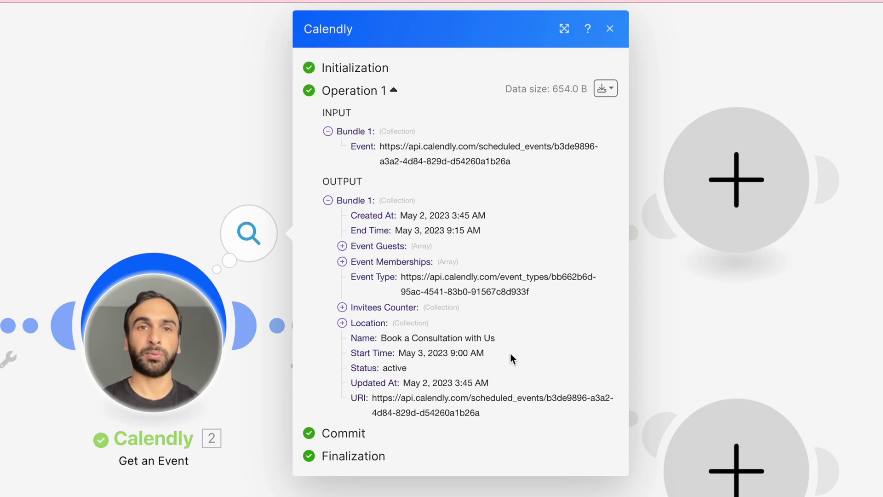
pyautogui.click(269, 46)
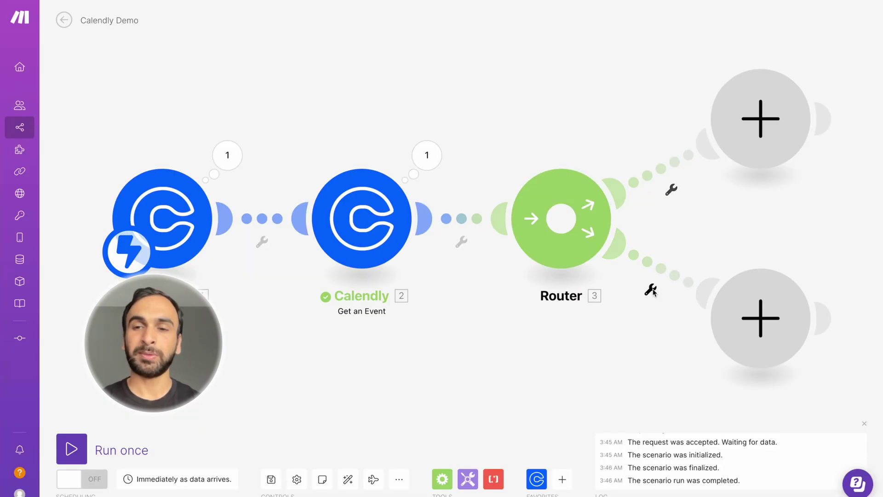
pyautogui.click(652, 290)
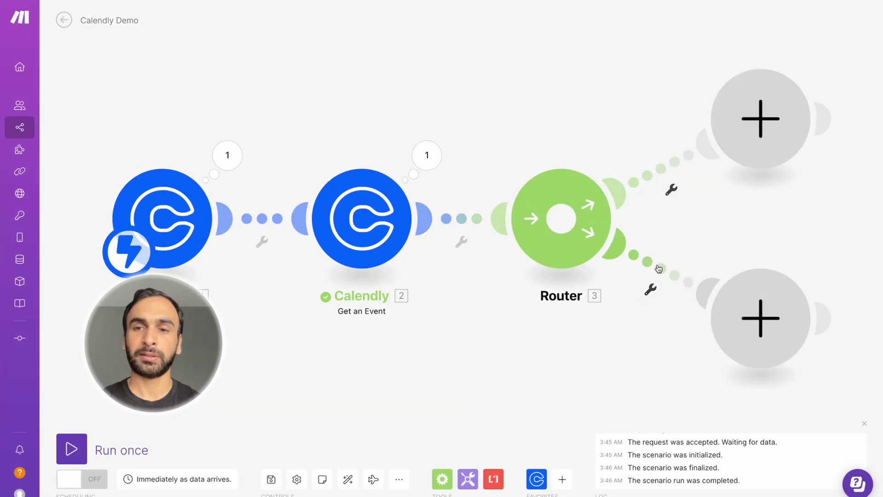
pyautogui.click(659, 269)
pyautogui.click(551, 199)
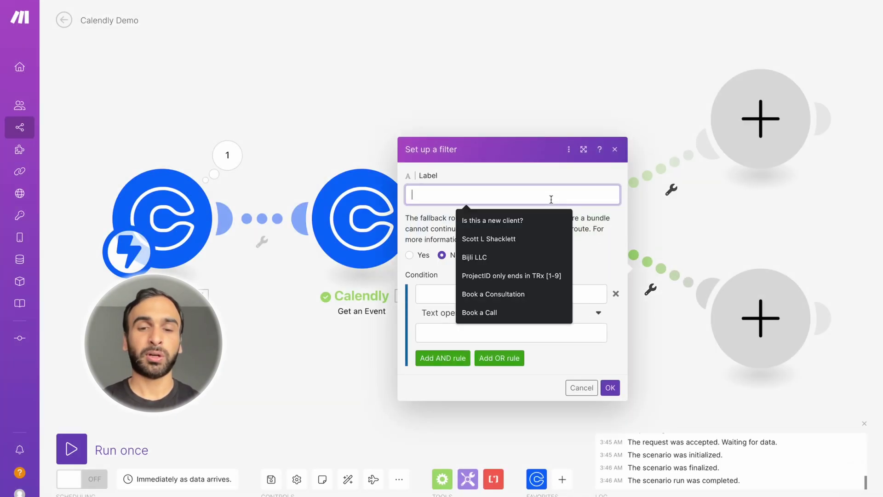
pyautogui.press('Escape')
# Copy the event name 'Book a Consultation with Us' from Get an Event's output for the lower route
pyautogui.click(396, 197)
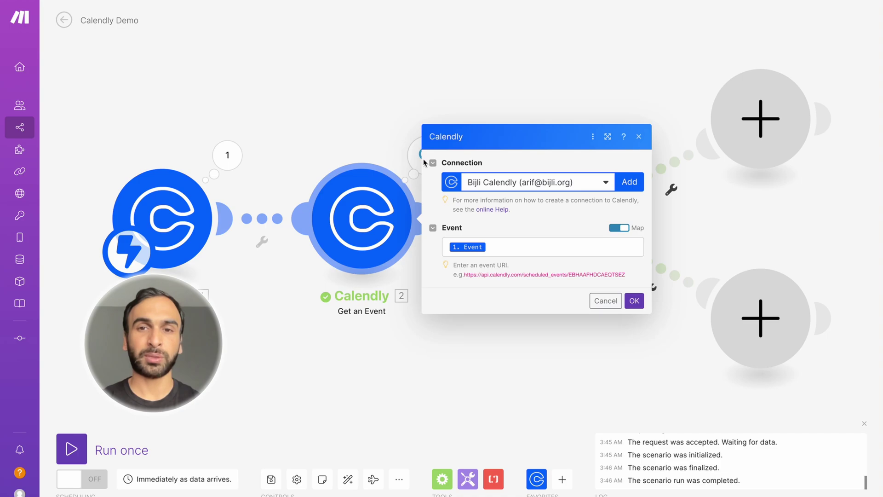
pyautogui.click(423, 159)
pyautogui.moveTo(596, 227); pyautogui.dragTo(517, 226)
pyautogui.hotkey('ctrl', 'c')
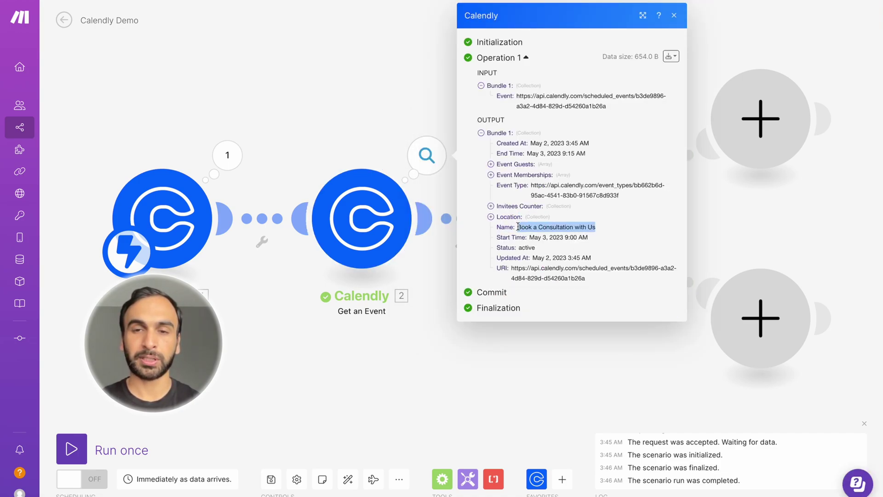
pyautogui.click(755, 236)
pyautogui.click(651, 289)
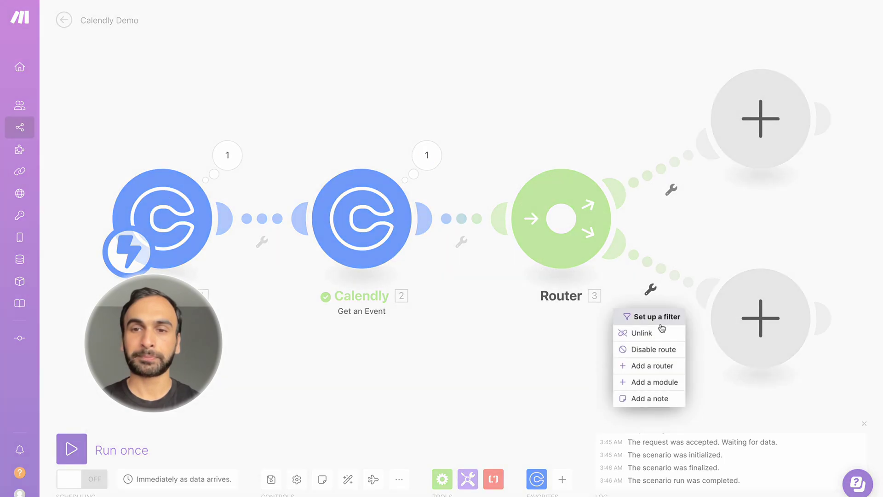
# Add a lower-route filter labelled 'Book a Consultation with Us' requiring 2. Name equal to that text
pyautogui.click(666, 319)
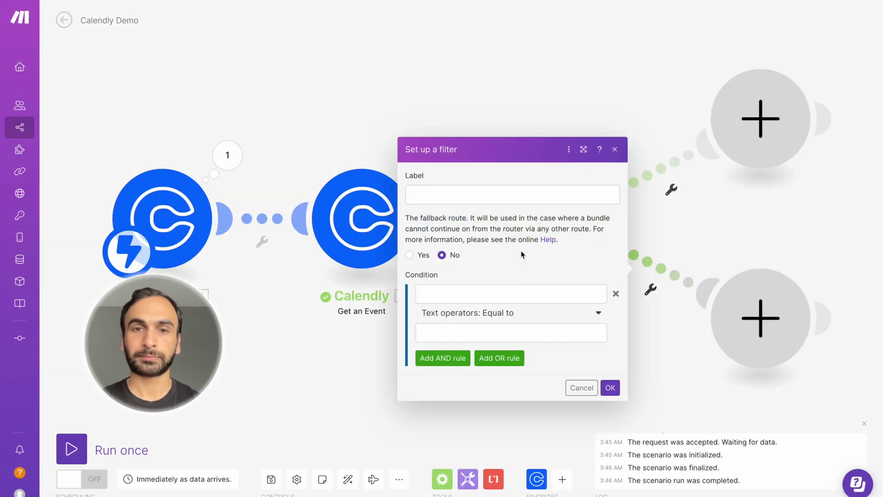
pyautogui.hotkey('ctrl', 'v')
pyautogui.click(519, 290)
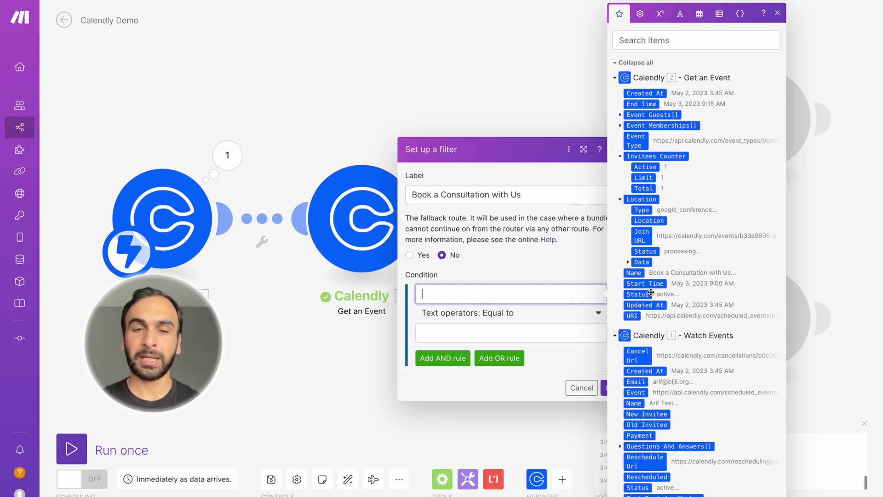
pyautogui.scroll(-1, 655, 315)
pyautogui.scroll(1, 649, 140)
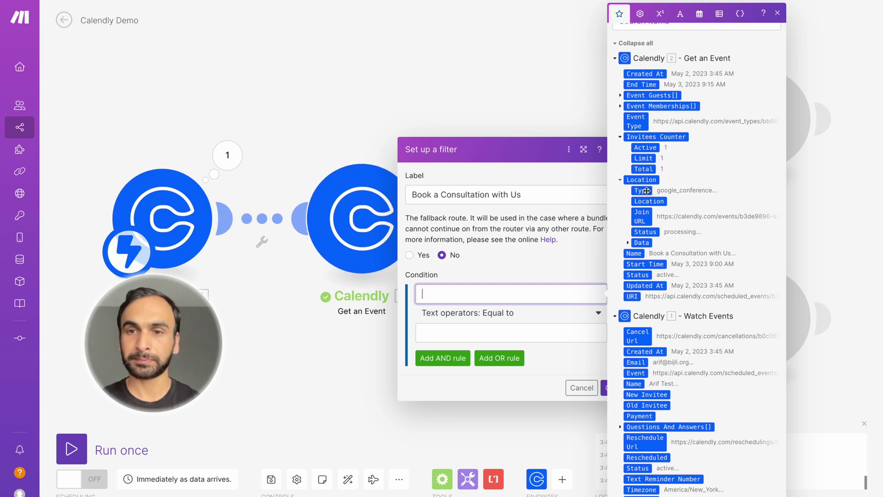
pyautogui.click(632, 253)
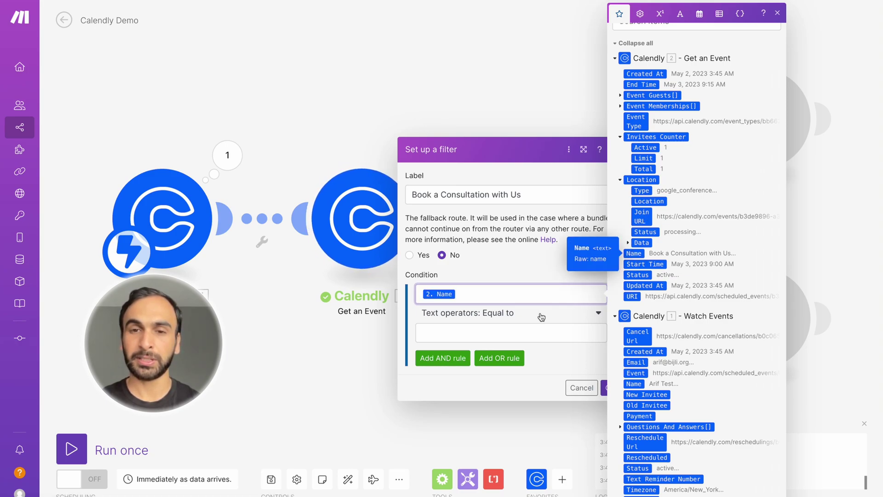
pyautogui.click(536, 330)
pyautogui.hotkey('ctrl', 'v')
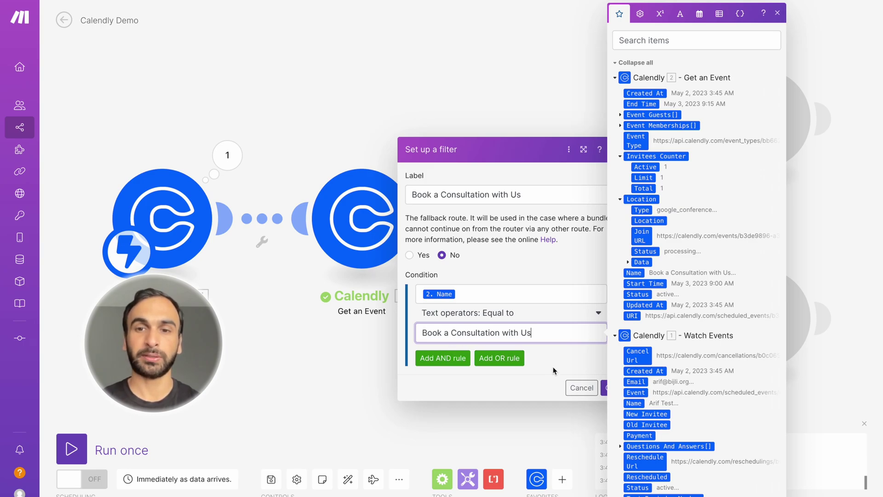
pyautogui.click(559, 418)
pyautogui.click(679, 317)
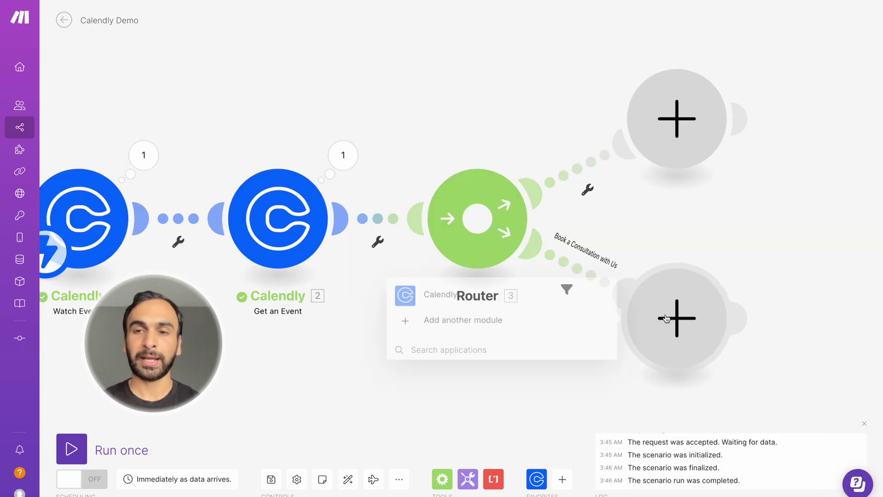
# Search apps for 'click' and place ClickUp's Create a Task module on the lower route
pyautogui.click(490, 348)
pyautogui.write('click')
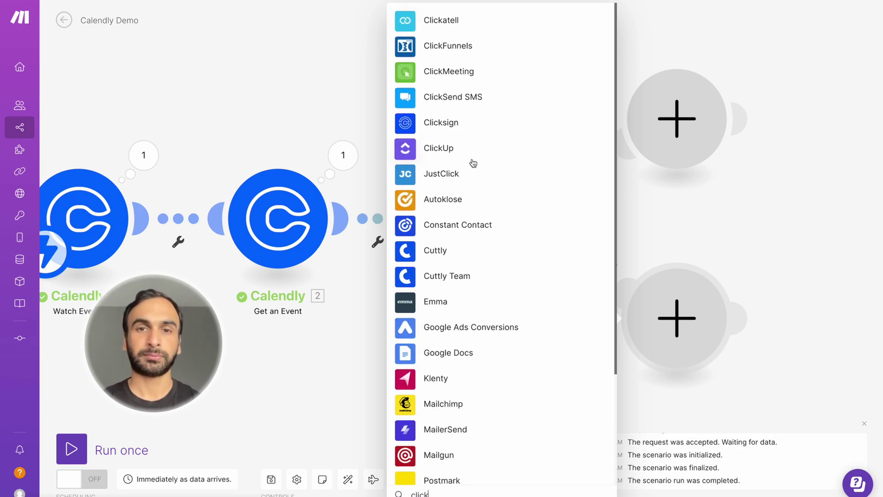
pyautogui.click(456, 150)
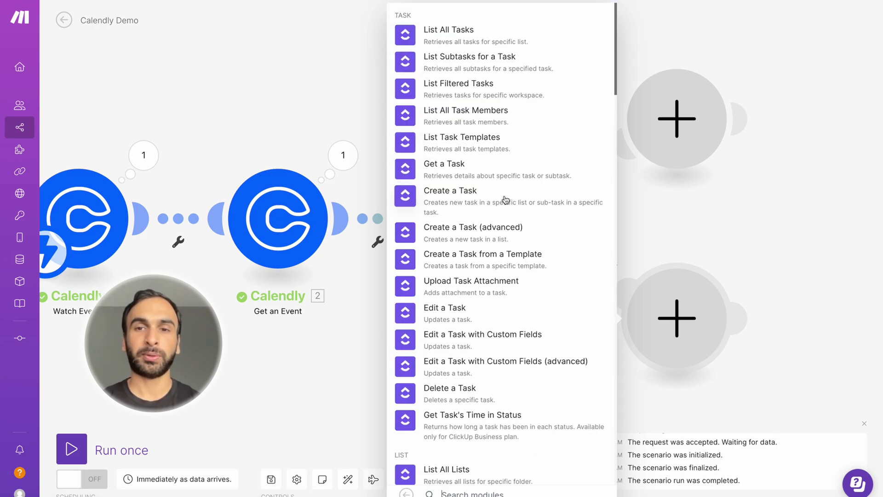
pyautogui.click(504, 199)
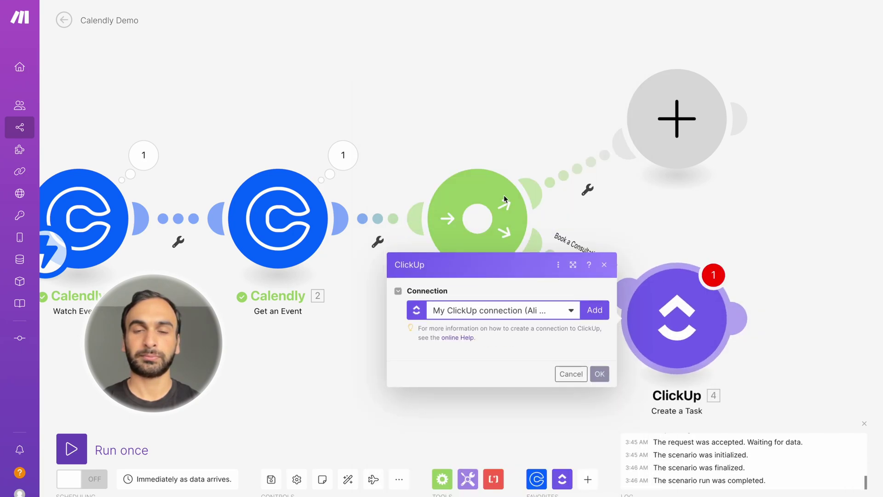
pyautogui.click(744, 356)
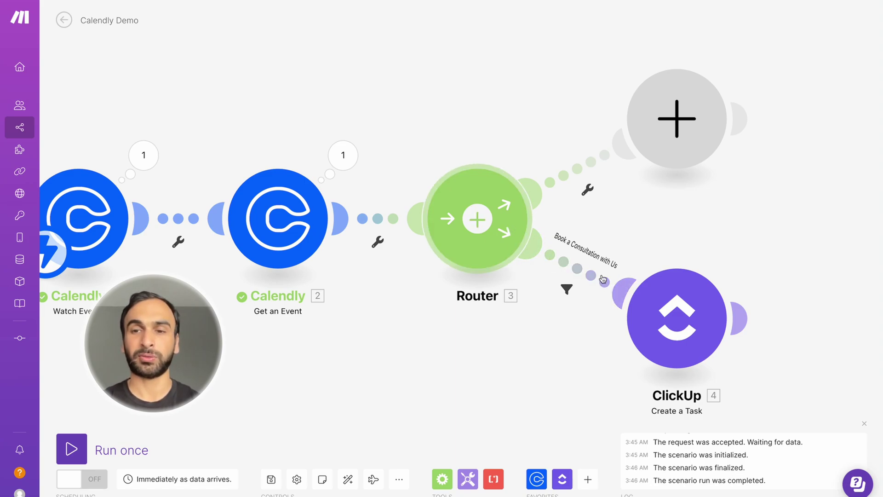
# Set the ClickUp module's Workspace to Bijli and its Space to Bijli's Pipeline
pyautogui.click(667, 317)
pyautogui.click(502, 359)
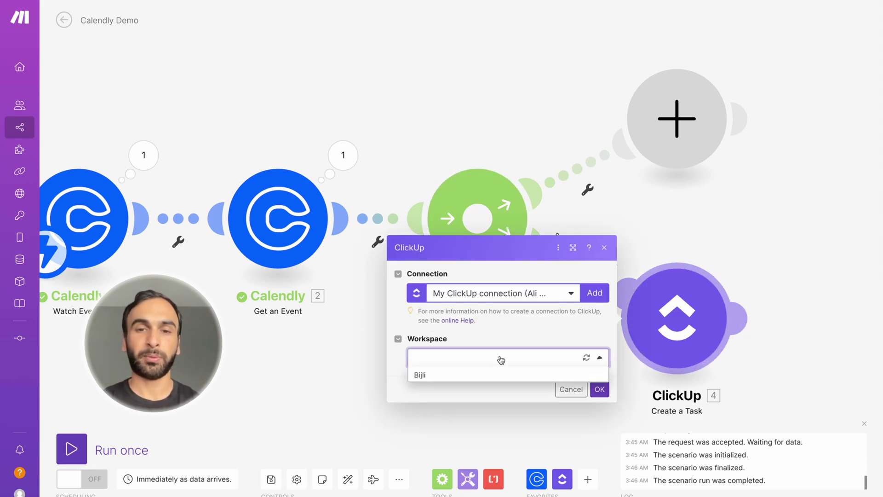
pyautogui.click(494, 376)
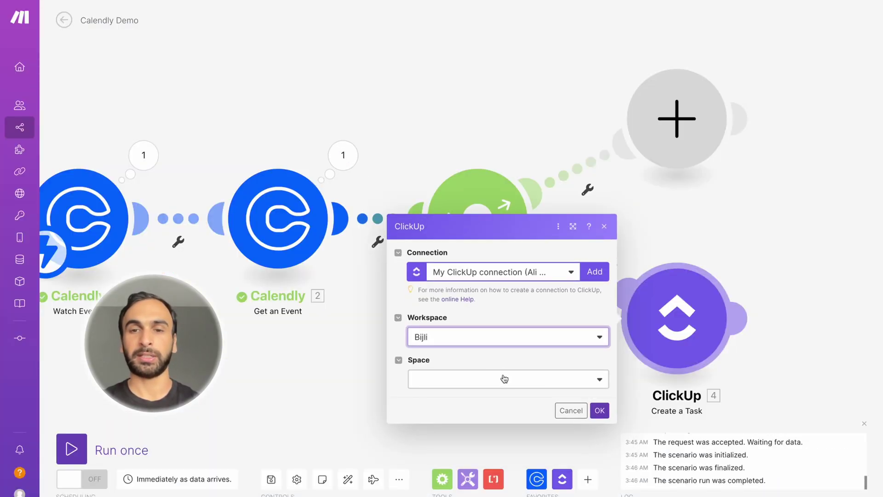
pyautogui.click(505, 379)
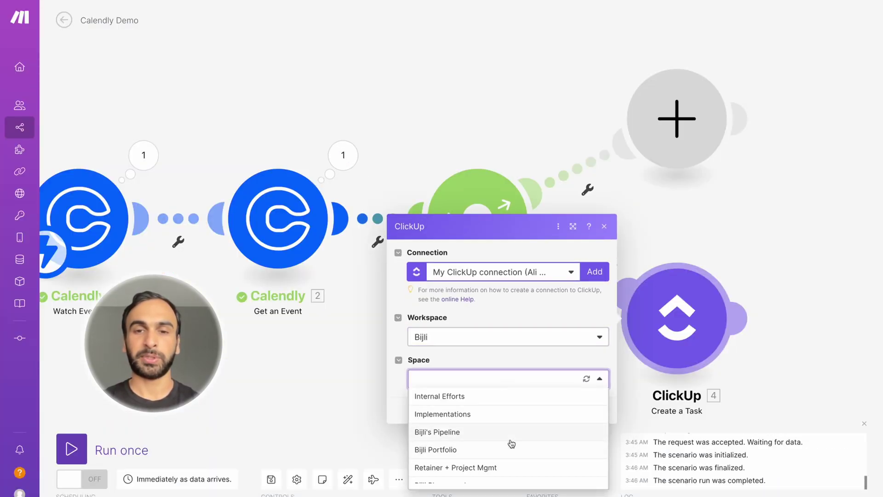
pyautogui.click(511, 436)
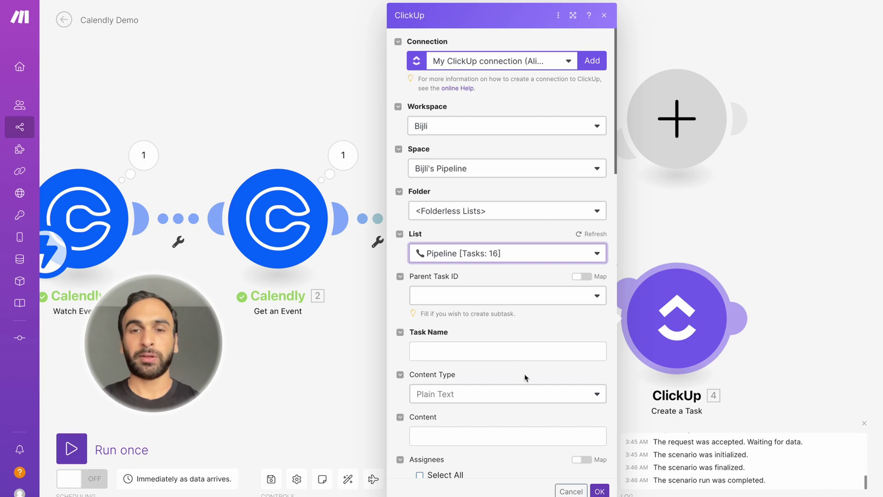
pyautogui.scroll(-1, 524, 374)
pyautogui.click(510, 335)
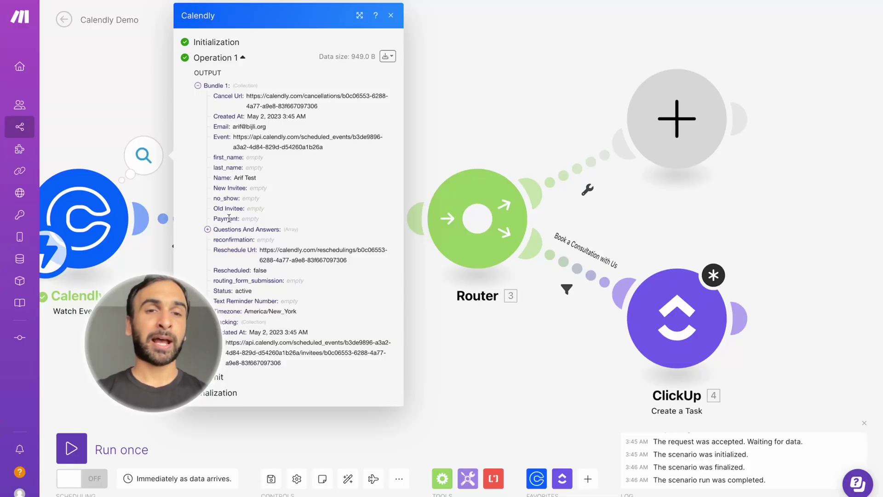
# Expand Questions And Answers in the trigger output to read the first two answers
pyautogui.click(207, 229)
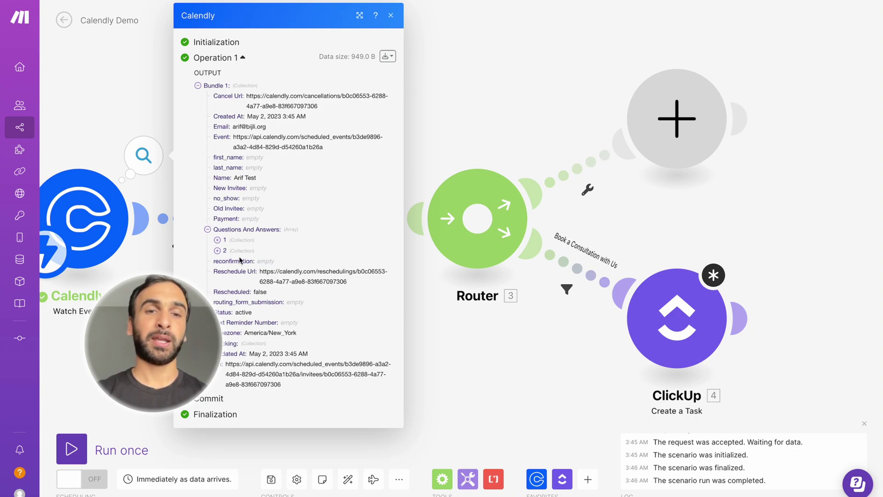
pyautogui.click(217, 239)
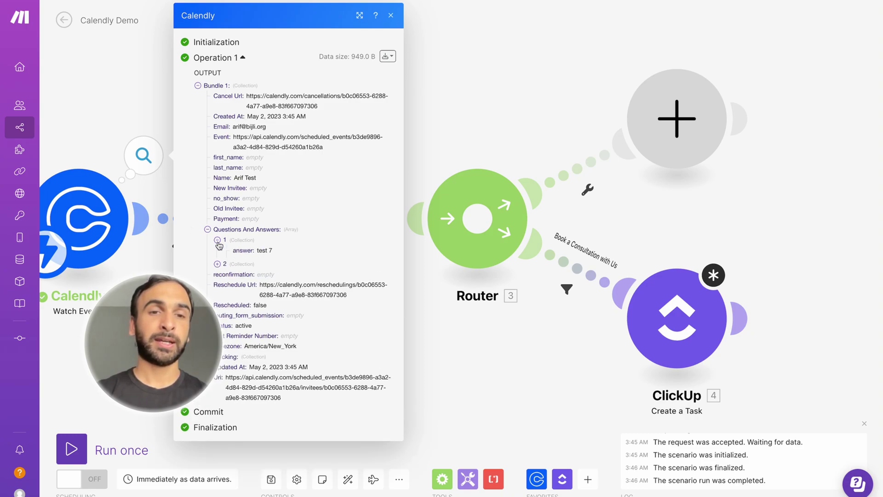
pyautogui.click(217, 281)
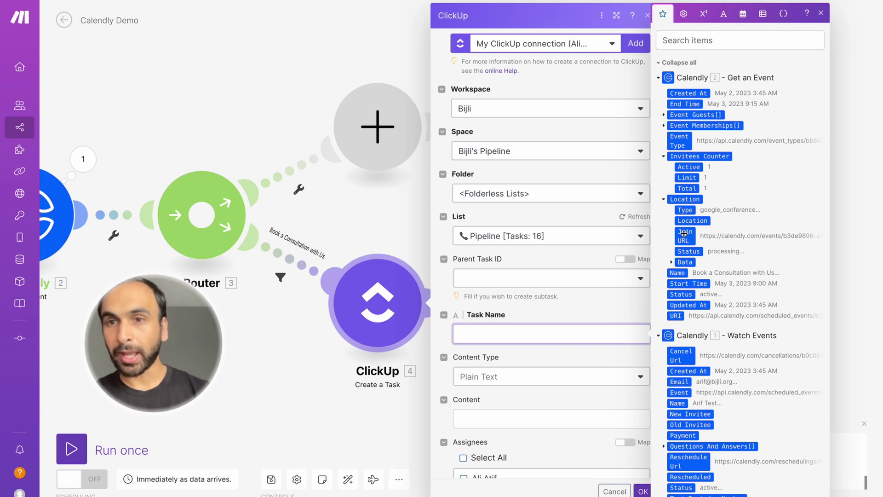
# Enter 1.Name, ' - ', then get(map(Questions And Answers[]; into Task Name
pyautogui.scroll(-3, 692, 188)
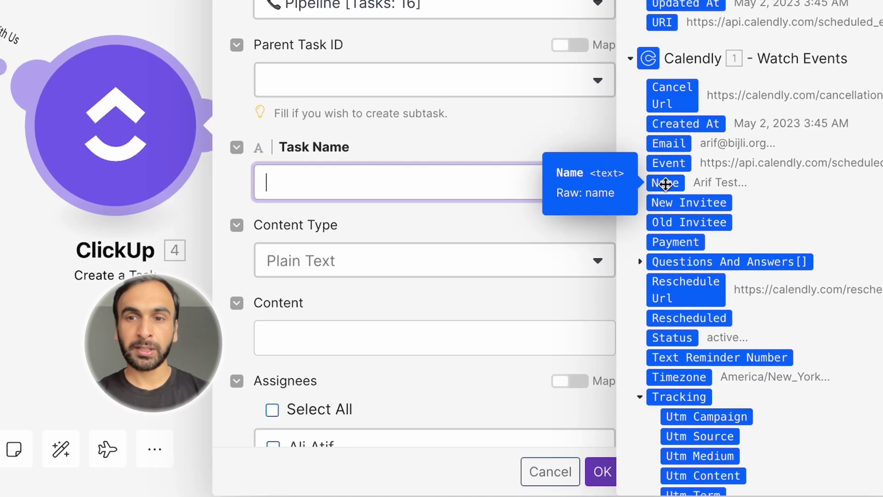
pyautogui.click(653, 183)
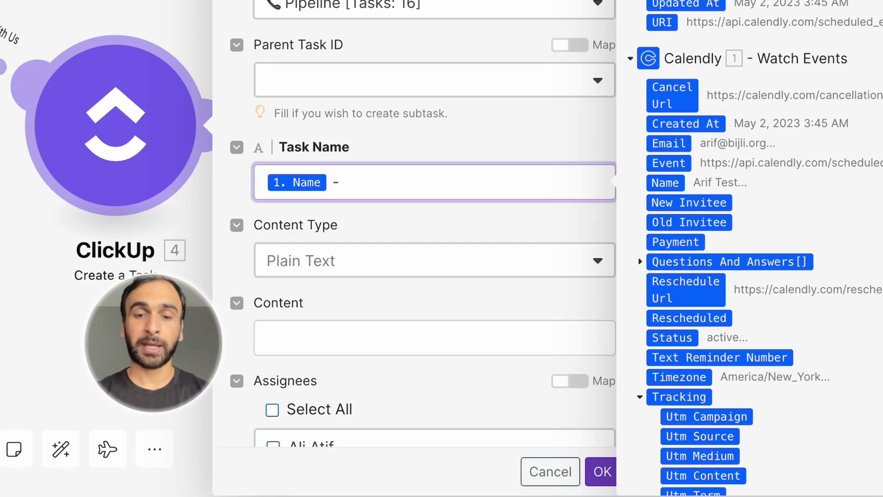
pyautogui.write('- get(')
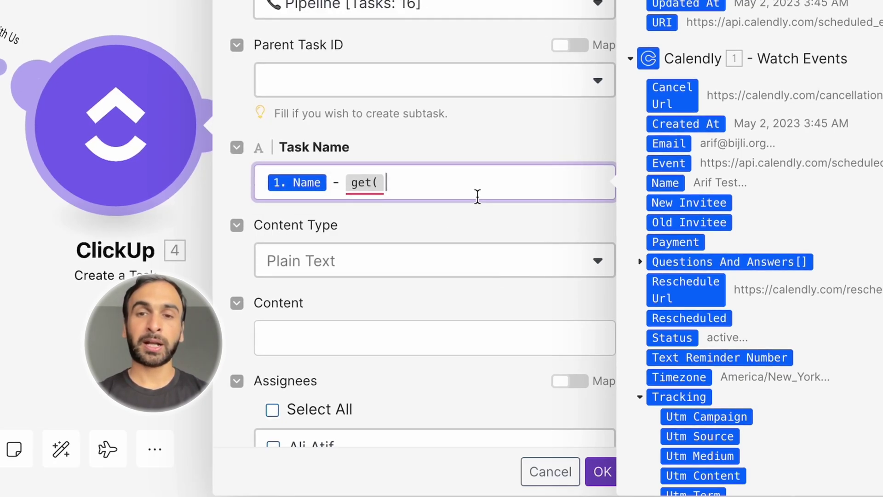
pyautogui.write('map(')
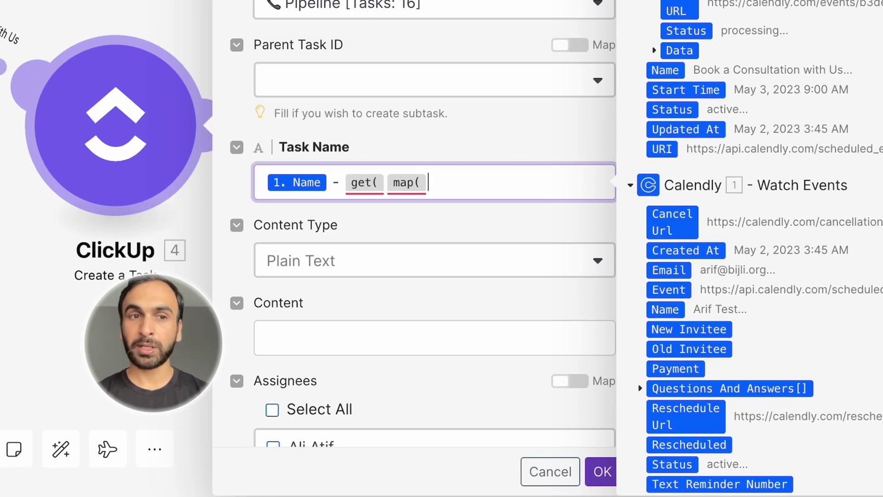
pyautogui.scroll(-5, 730, 54)
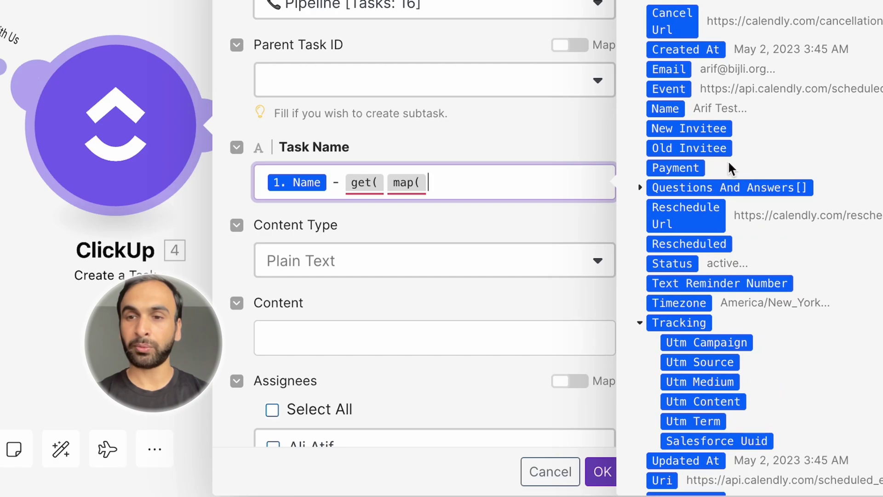
pyautogui.scroll(-1, 728, 160)
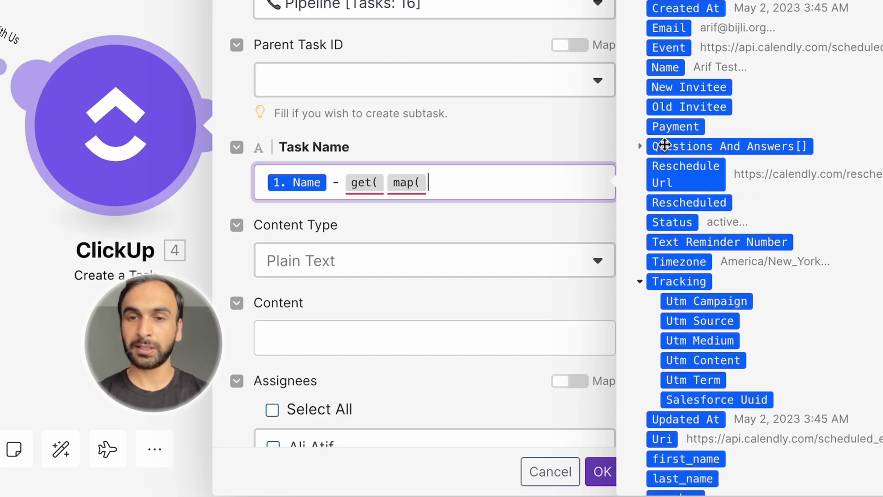
pyautogui.click(662, 146)
pyautogui.write(';')
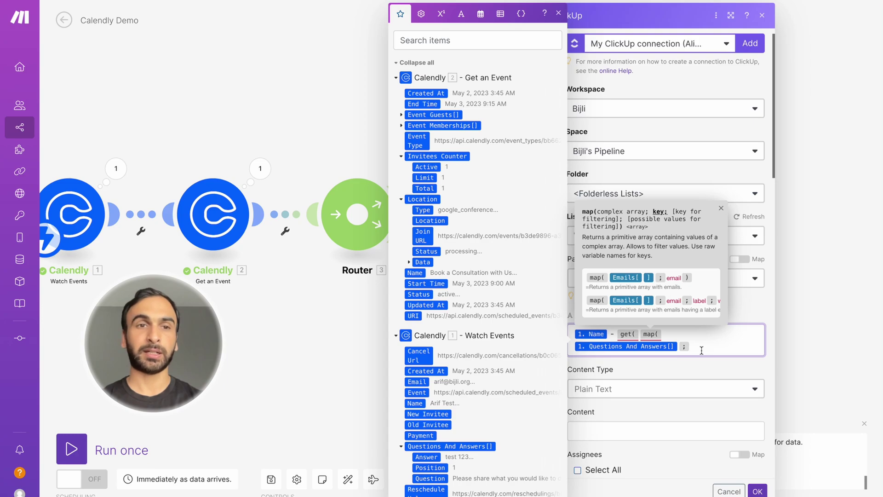
# Inspect Questions And Answers item 1, then type 'answer ; position ;' inside map()
pyautogui.click(115, 167)
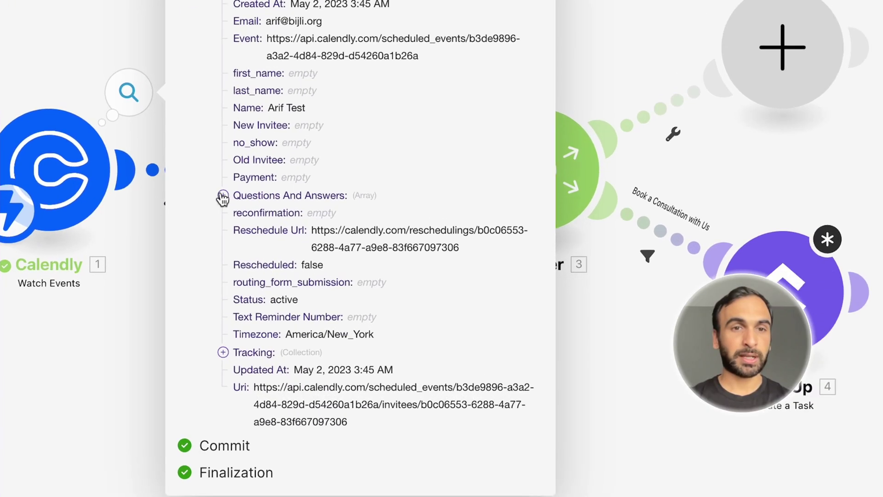
pyautogui.click(172, 229)
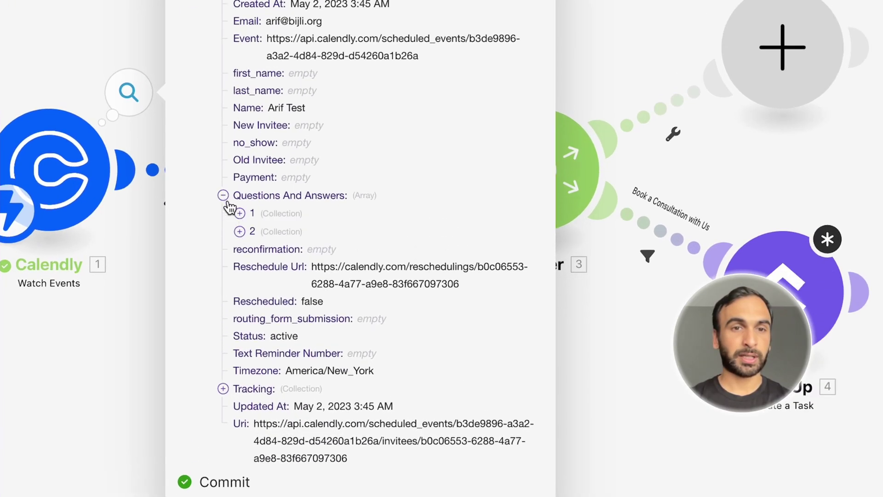
pyautogui.click(240, 213)
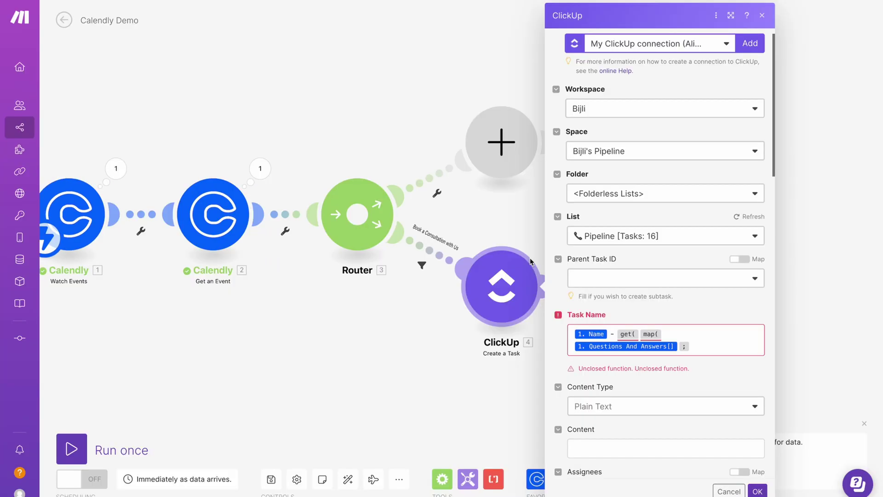
pyautogui.click(712, 350)
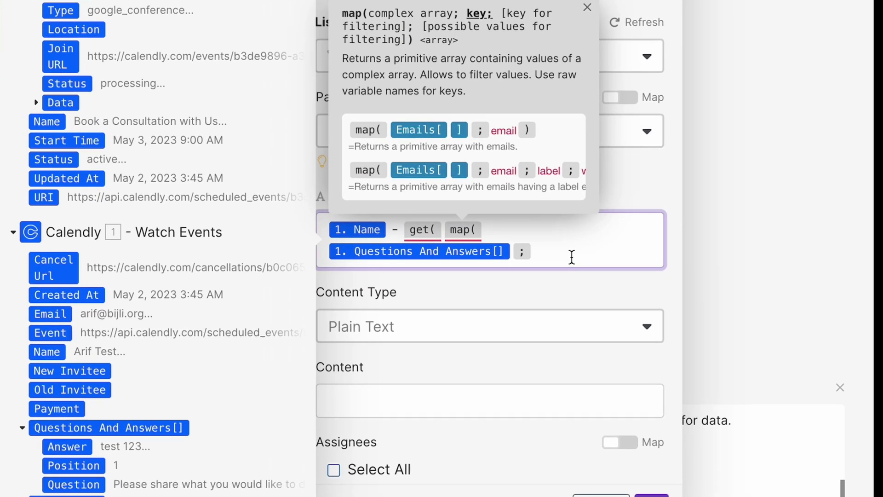
pyautogui.write('answer ; ')
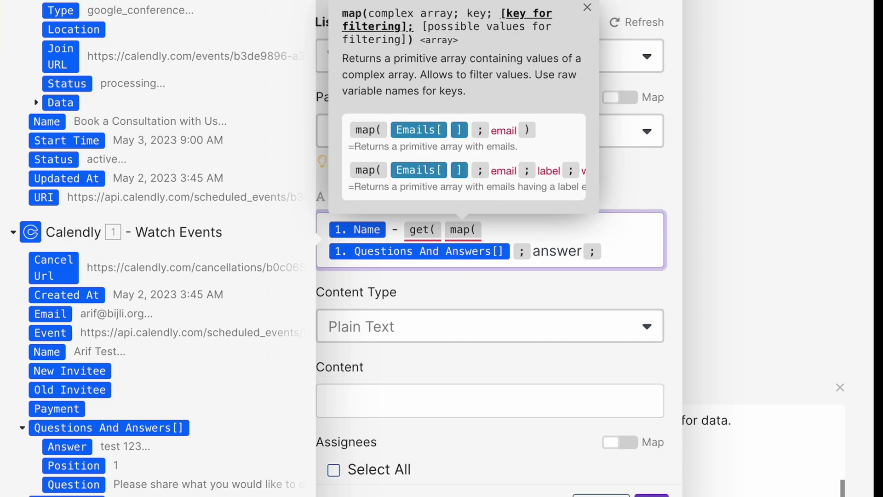
pyautogui.write('position ')
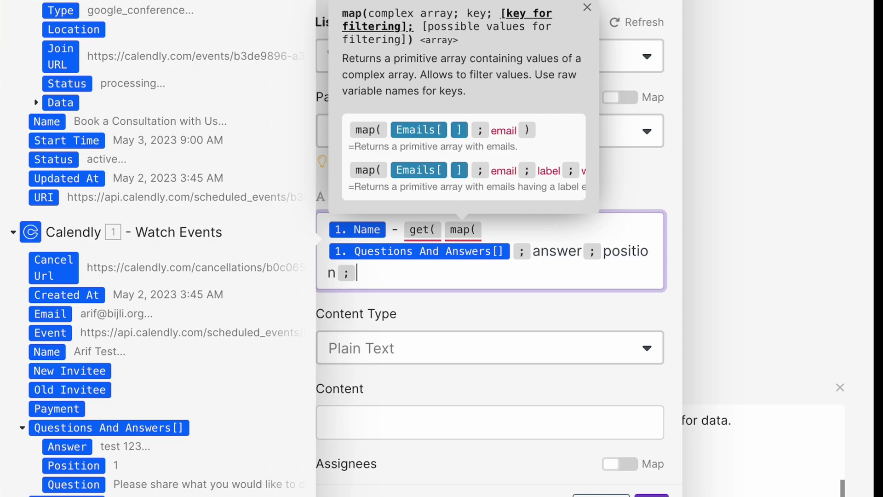
pyautogui.write(';')
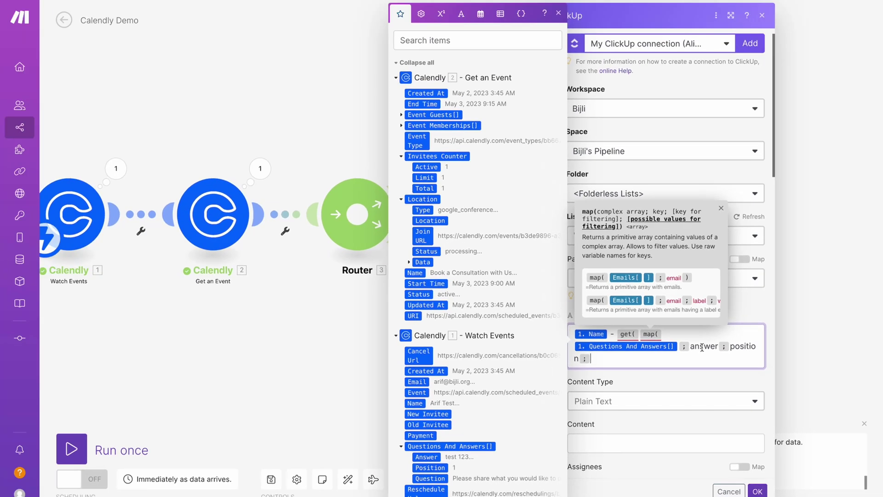
# Finish the formula as get(map(Questions And Answers[]; answer; position; 0); 1)
pyautogui.click(123, 171)
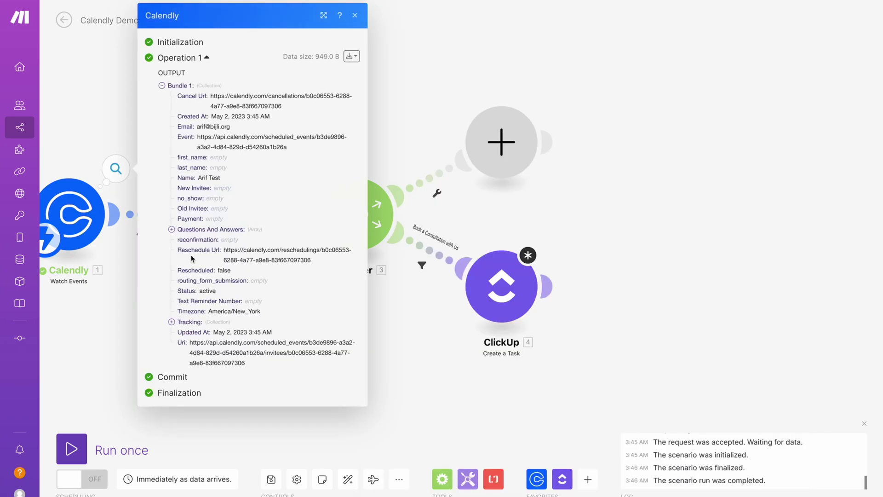
pyautogui.click(171, 229)
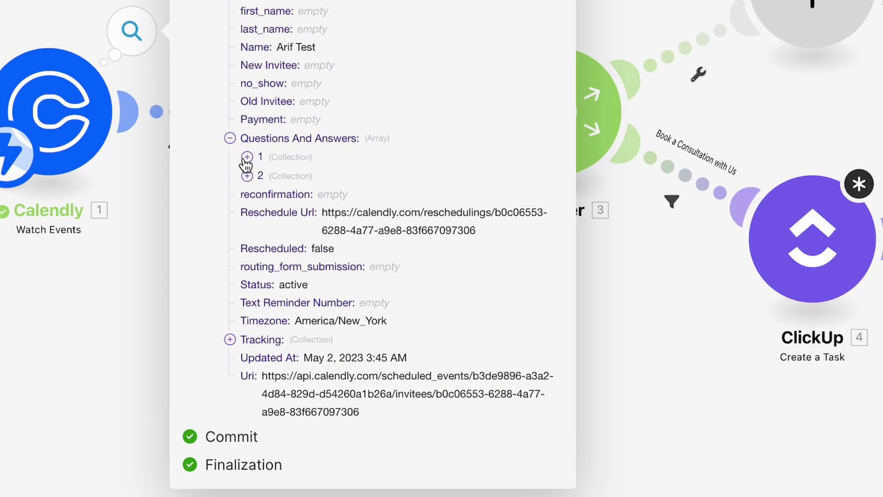
pyautogui.click(247, 157)
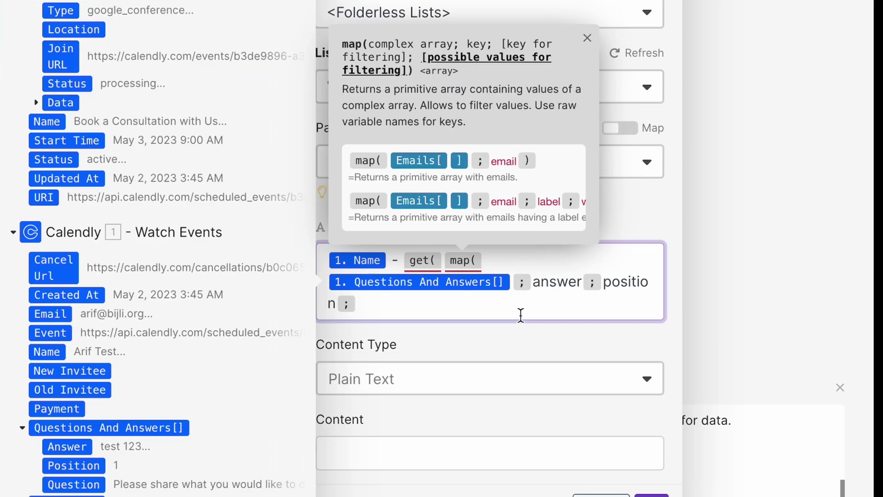
pyautogui.write('0);')
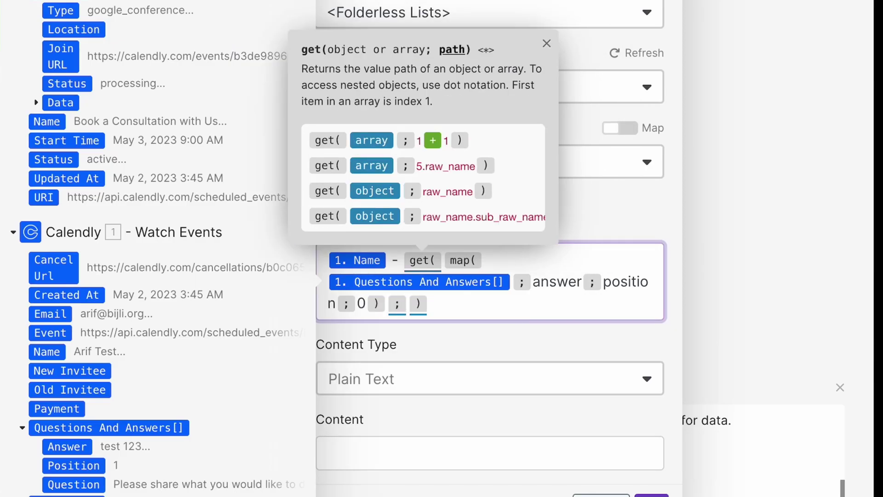
pyautogui.write('1')
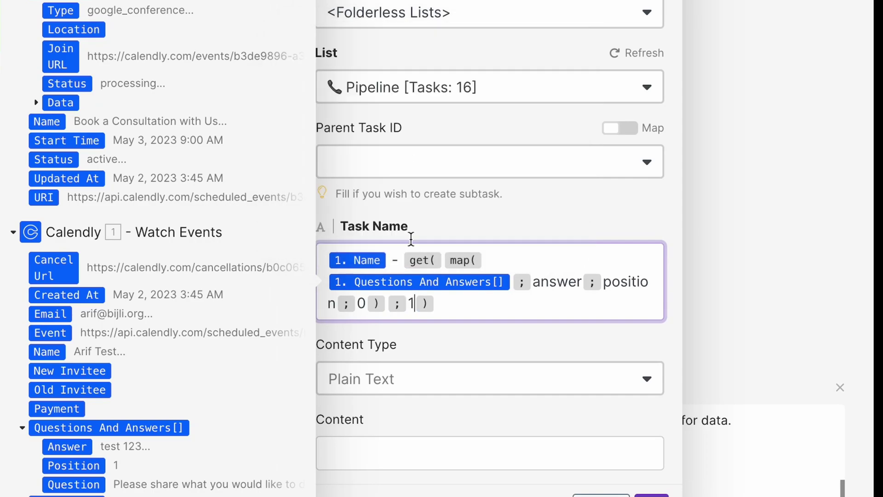
pyautogui.press('BackSpace')
pyautogui.write('1')
pyautogui.click(409, 304)
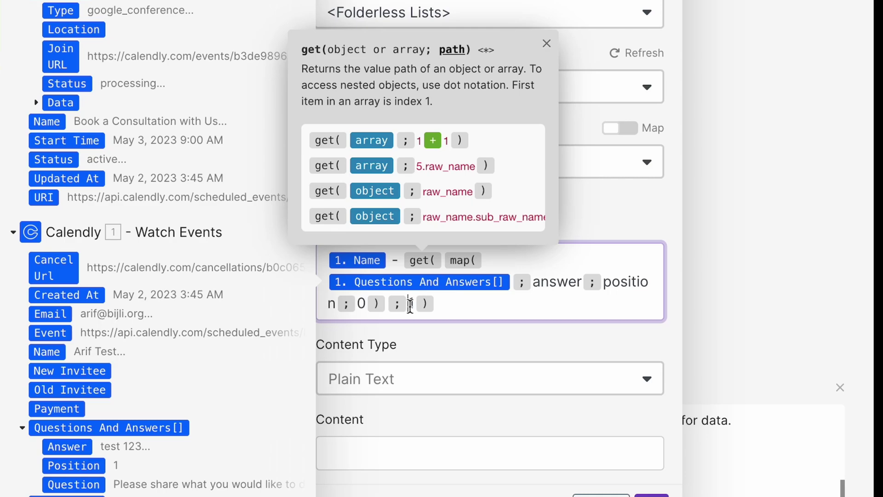
pyautogui.click(445, 309)
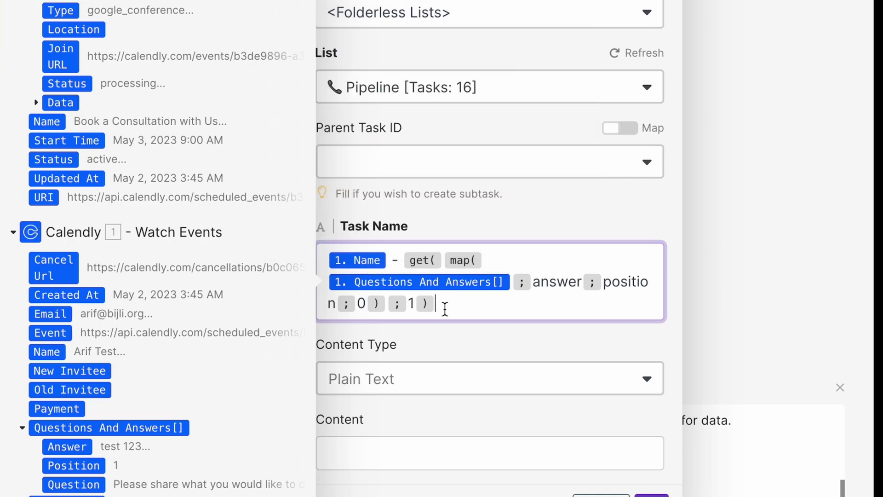
pyautogui.click(548, 221)
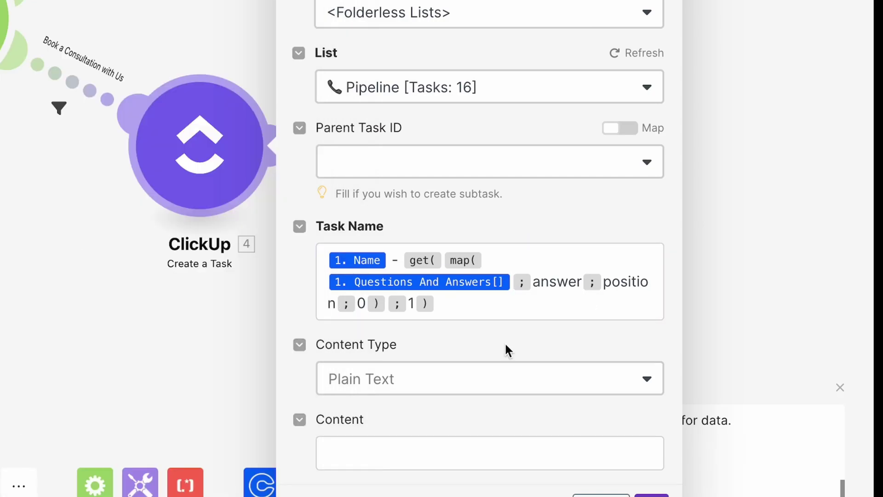
pyautogui.scroll(-5, 505, 346)
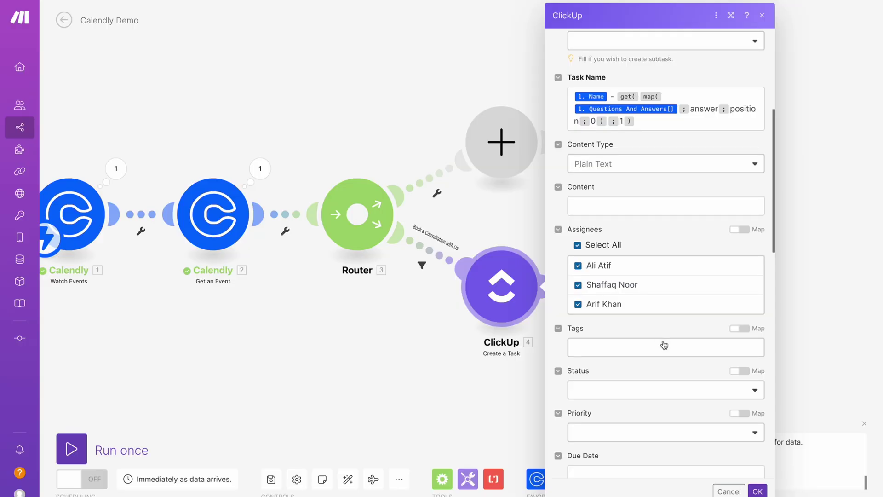
# Choose WARM for LEAD TEMP and Website - Book a Consultation for SOURCE
pyautogui.scroll(-6, 664, 345)
pyautogui.scroll(-8, 664, 344)
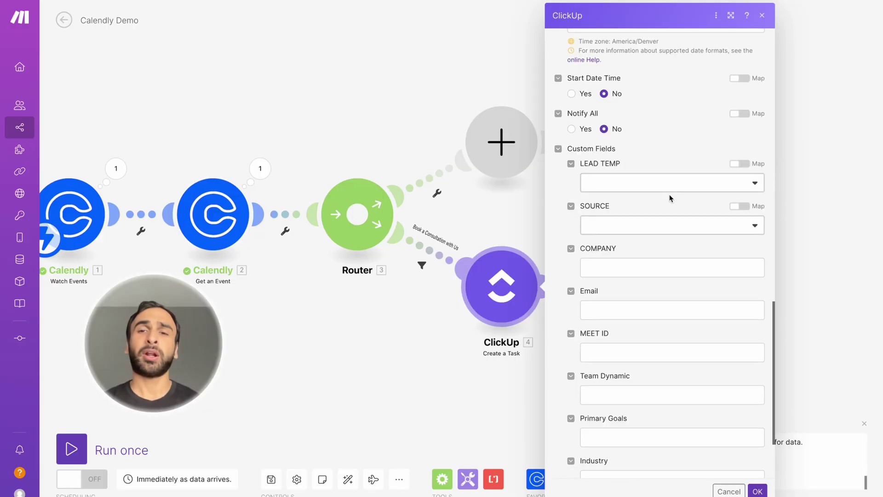
pyautogui.click(682, 192)
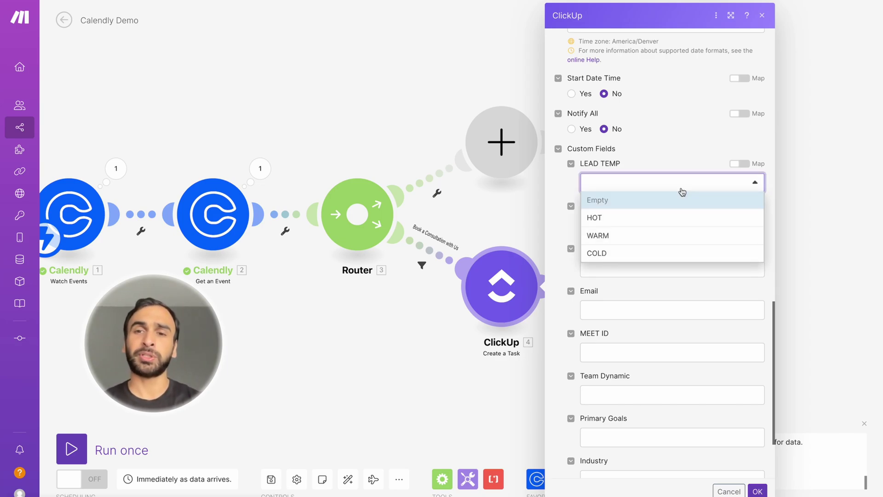
pyautogui.click(685, 241)
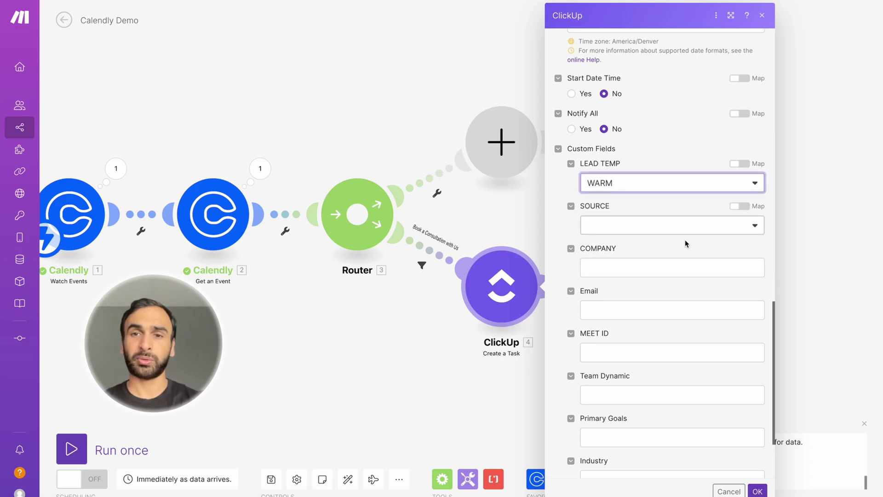
pyautogui.click(690, 229)
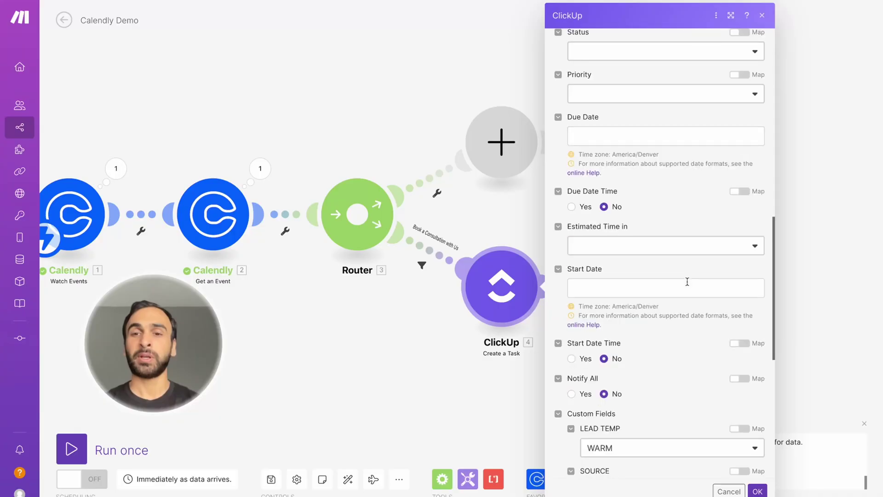
pyautogui.scroll(-5, 686, 282)
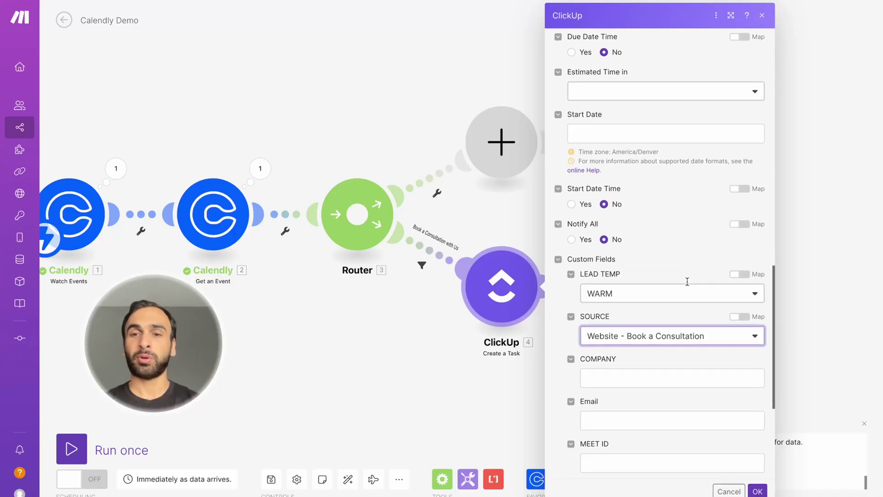
# Map 1.name into COMPANY, 1.email into Email, and 2.location.join_url into MEET ID
pyautogui.click(661, 276)
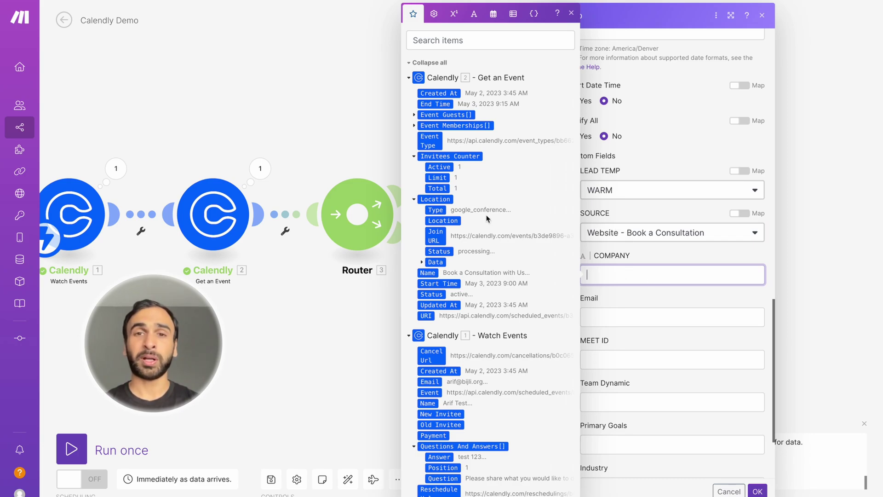
pyautogui.scroll(-3, 426, 147)
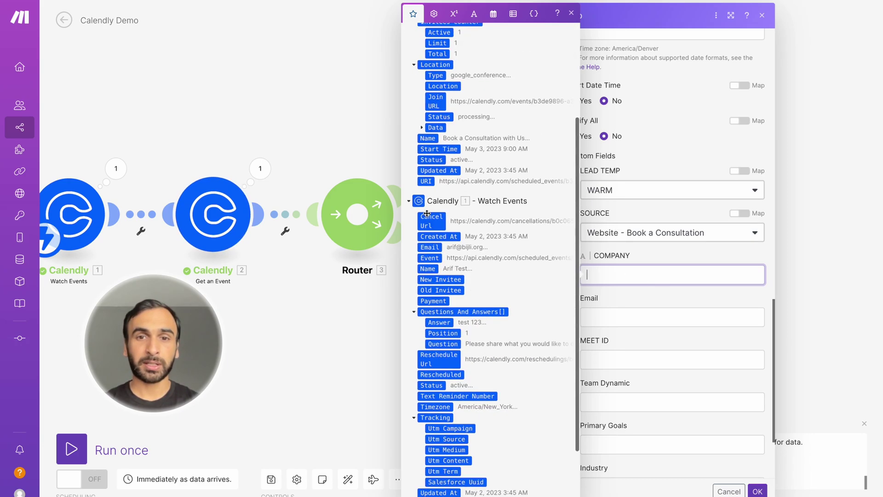
pyautogui.click(428, 252)
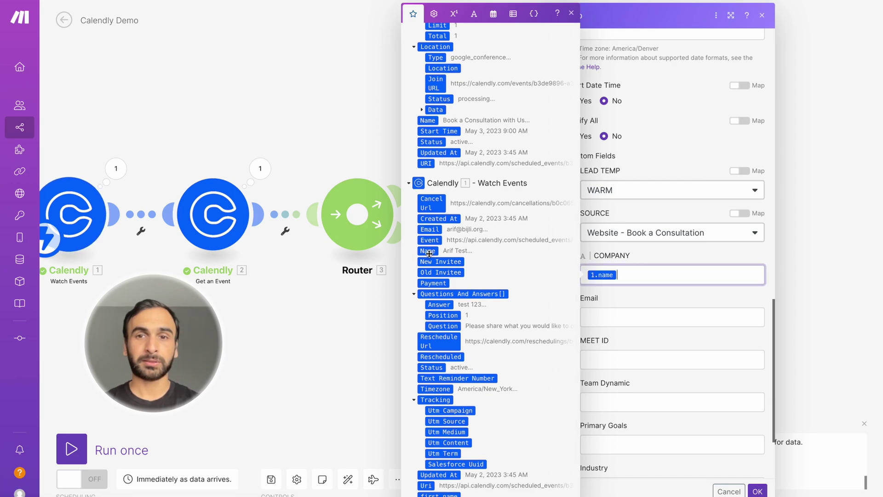
pyautogui.click(605, 323)
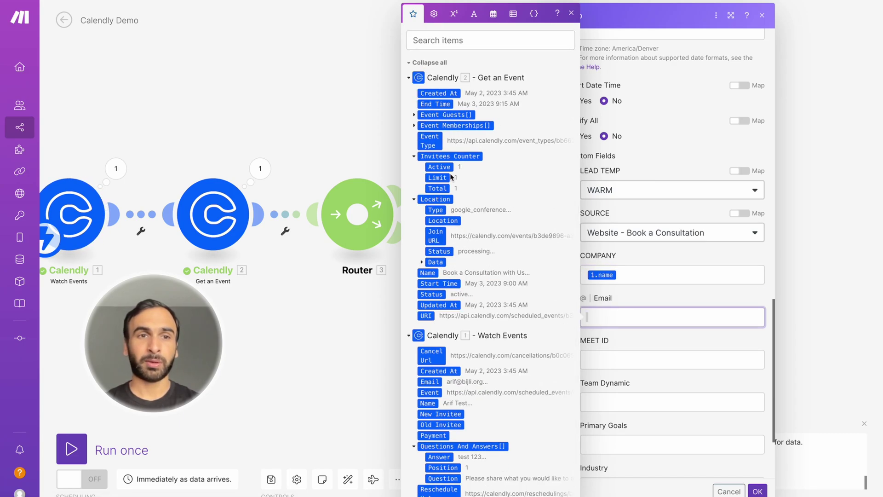
pyautogui.scroll(-3, 424, 305)
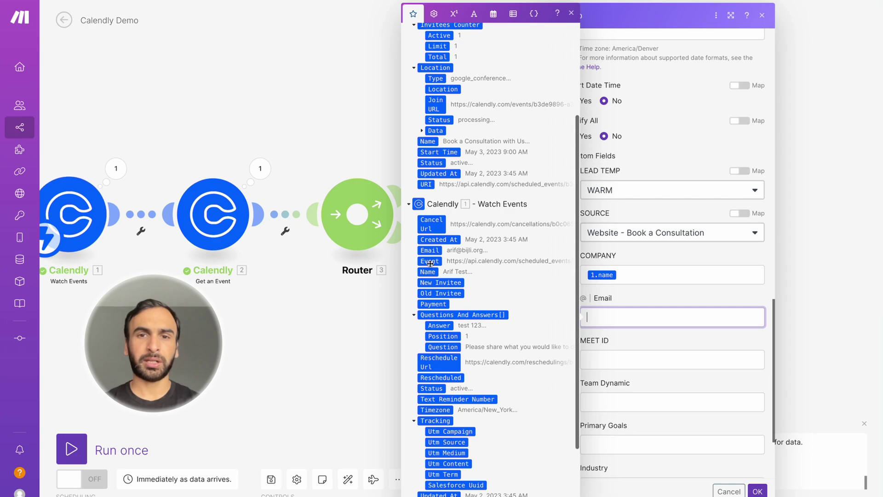
pyautogui.click(430, 250)
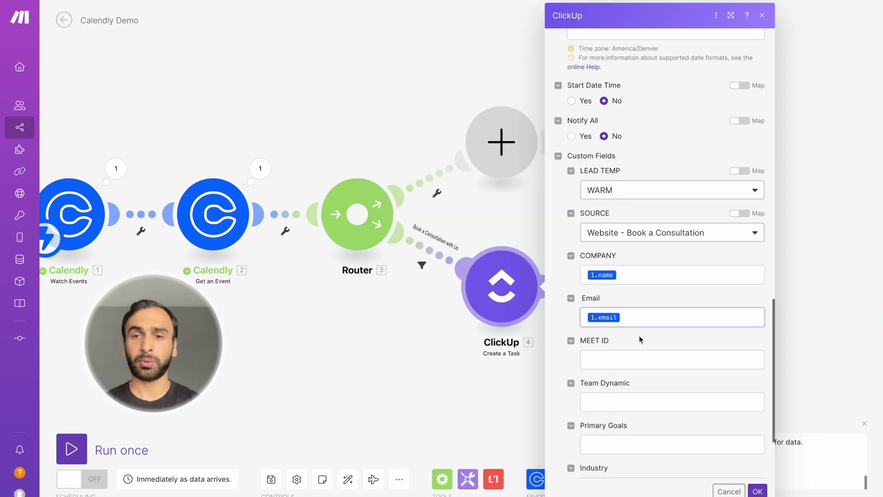
pyautogui.click(633, 359)
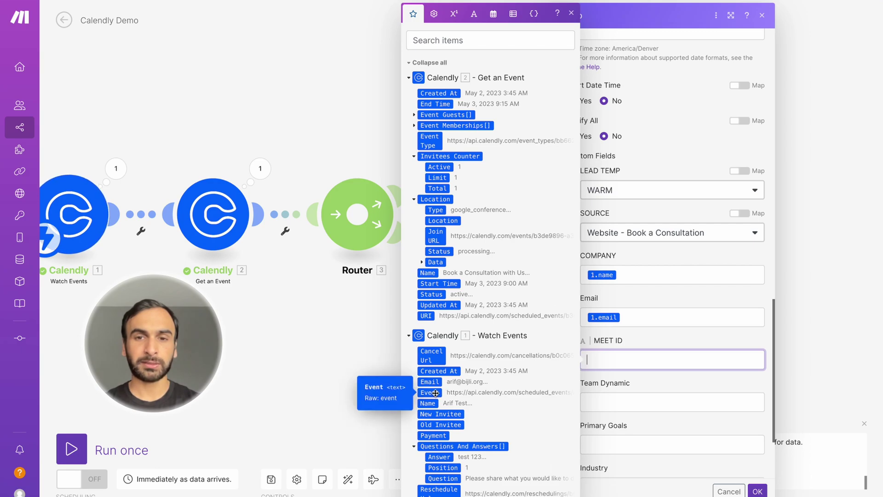
pyautogui.click(437, 239)
pyautogui.click(696, 346)
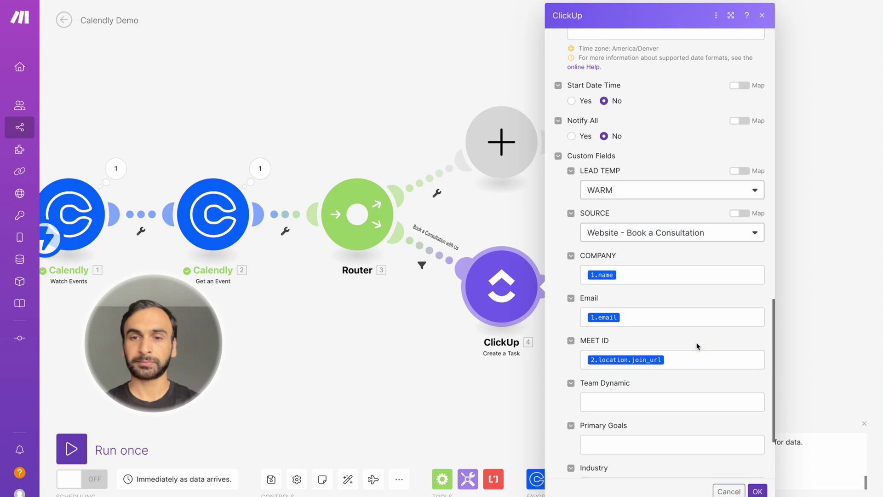
# Look over the remaining custom fields and begin filling the task's Content field
pyautogui.scroll(-3, 692, 433)
pyautogui.scroll(-1, 692, 435)
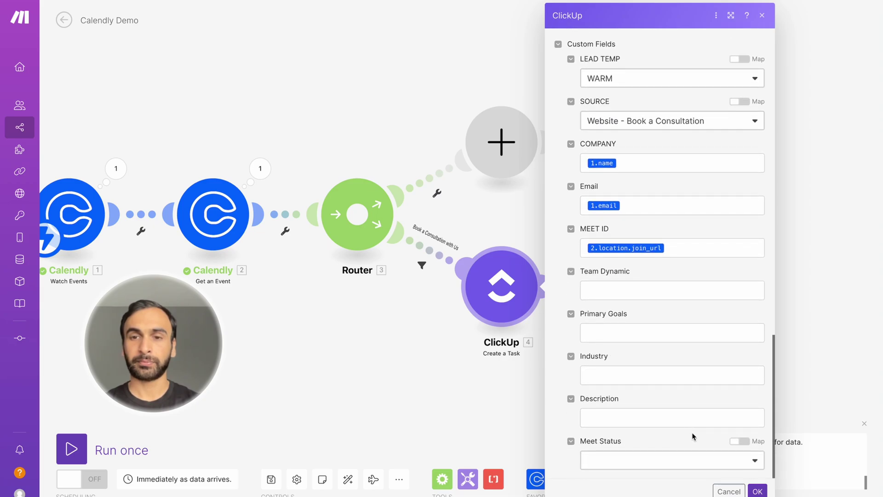
pyautogui.scroll(1, 651, 310)
pyautogui.scroll(4, 650, 306)
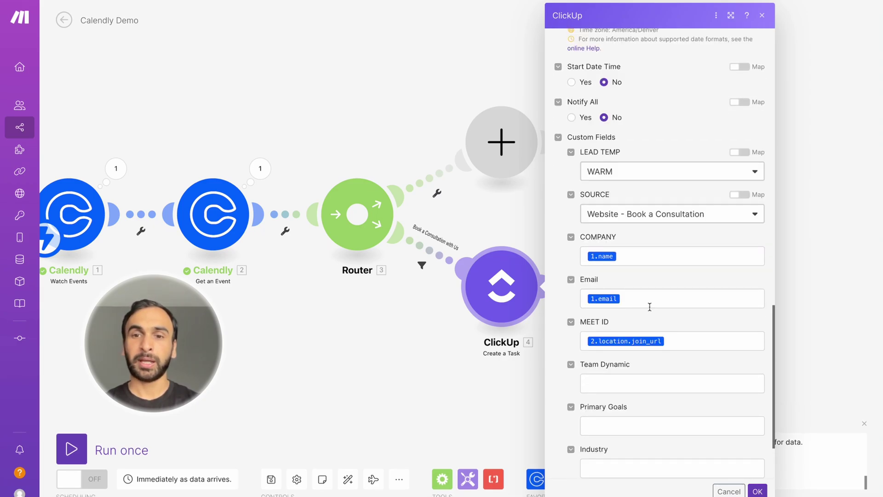
pyautogui.scroll(-3, 651, 308)
pyautogui.scroll(-1, 685, 369)
pyautogui.scroll(5, 686, 369)
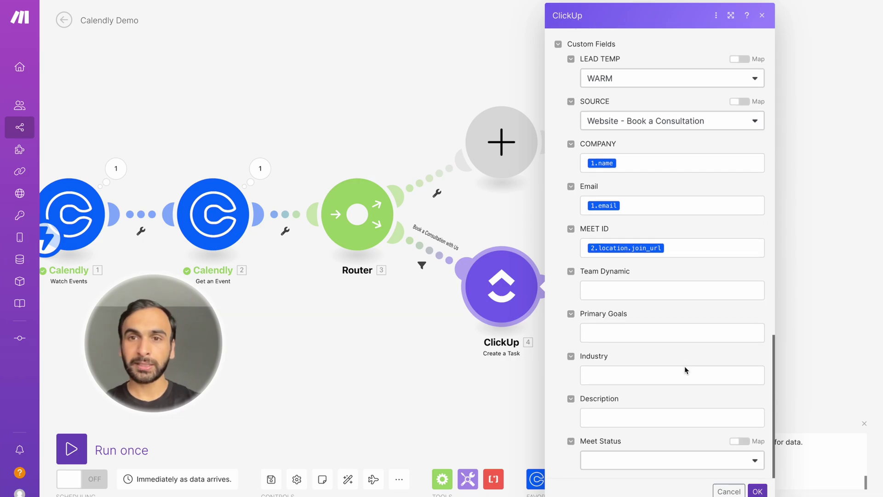
pyautogui.scroll(11, 686, 369)
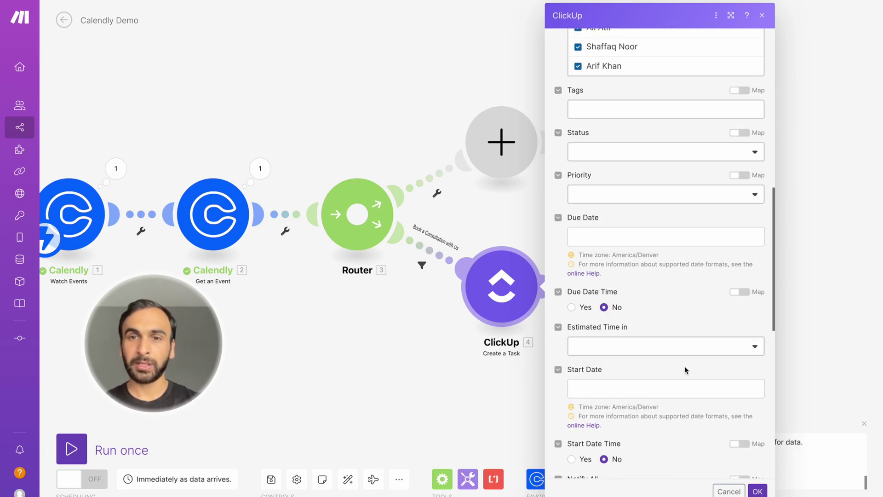
pyautogui.scroll(2, 686, 370)
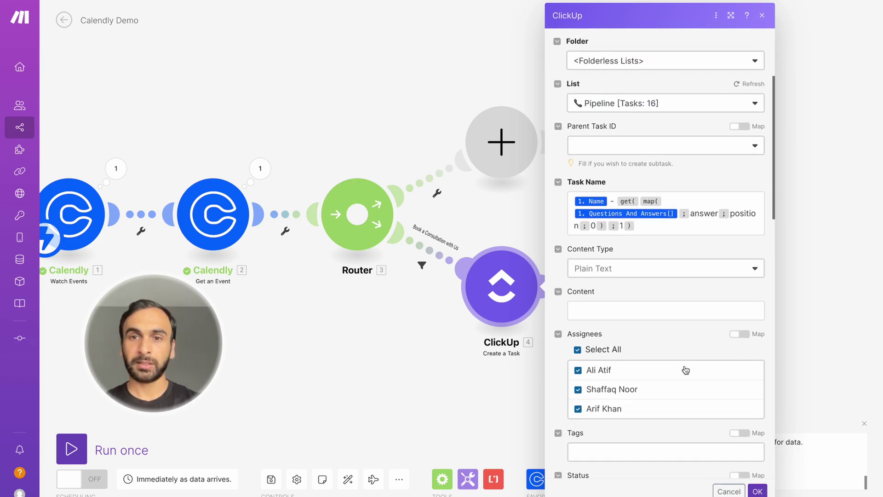
pyautogui.click(639, 311)
# Copy the Task Name formula 1.name - get(map(1.questions_and_answers; answer; position; 0); 1) into Content
pyautogui.moveTo(649, 229); pyautogui.dragTo(564, 203)
pyautogui.hotkey('ctrl', 'c')
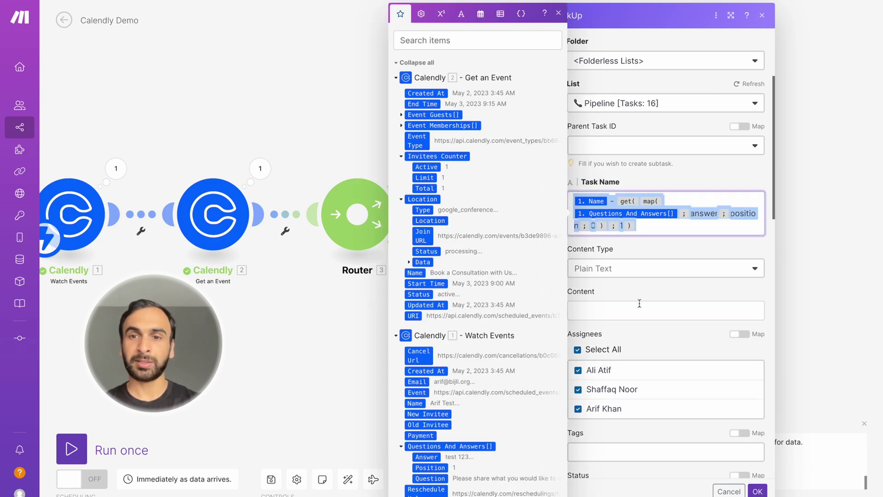
pyautogui.click(640, 307)
pyautogui.hotkey('ctrl', 'v')
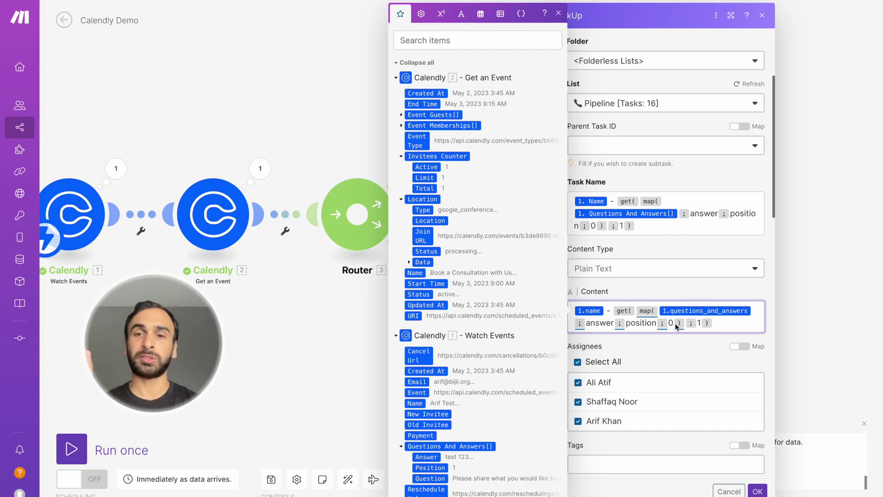
pyautogui.hotkey('ctrl', 'a')
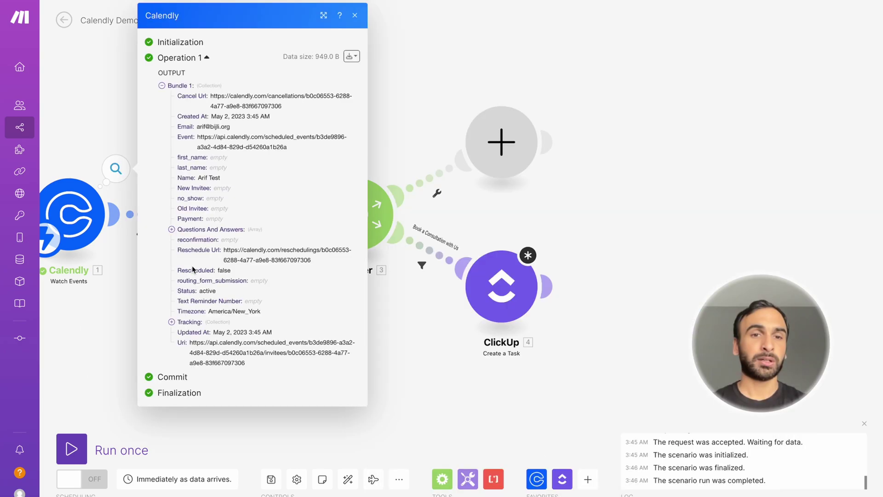
# Expand the trigger's Questions And Answers to see the first and second answers
pyautogui.click(171, 229)
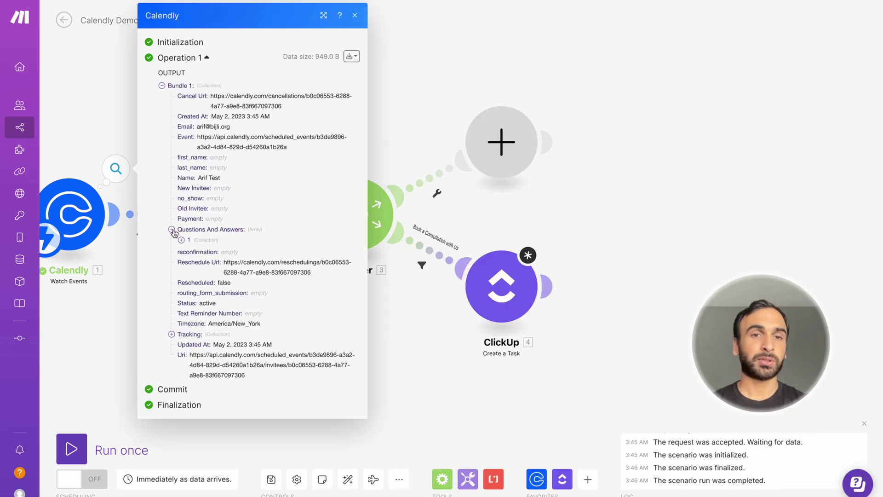
pyautogui.click(182, 240)
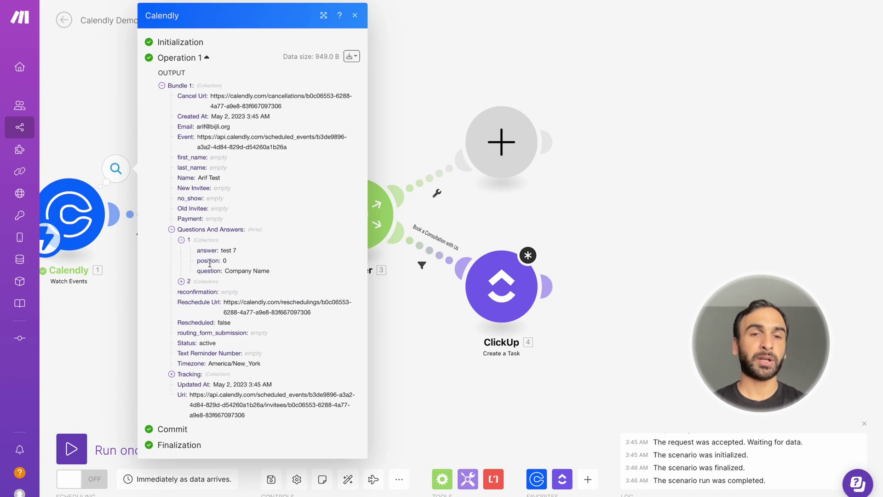
pyautogui.click(182, 282)
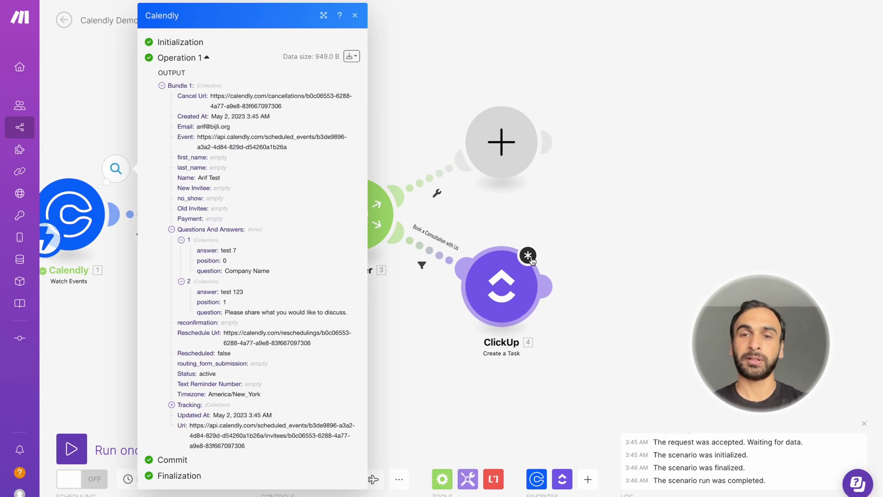
# In the ClickUp module, change the Content formula's position argument from 0 to 1
pyautogui.click(703, 144)
pyautogui.click(673, 318)
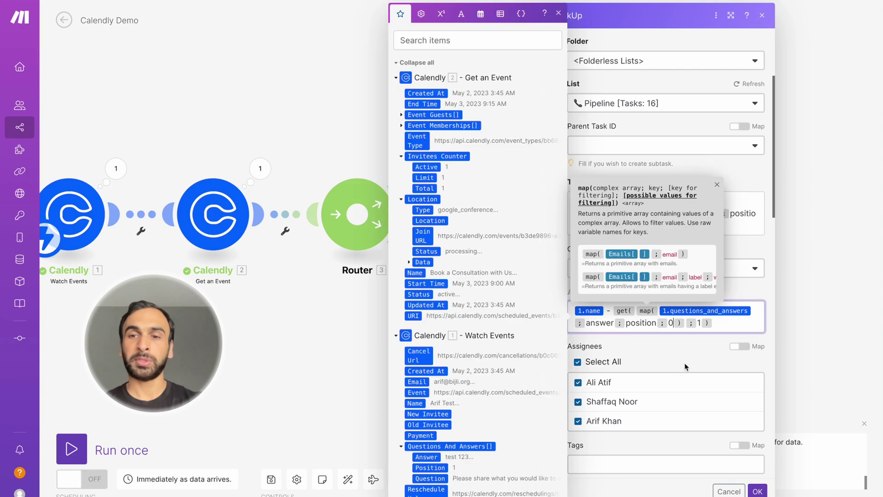
pyautogui.press('BackSpace')
pyautogui.write('1')
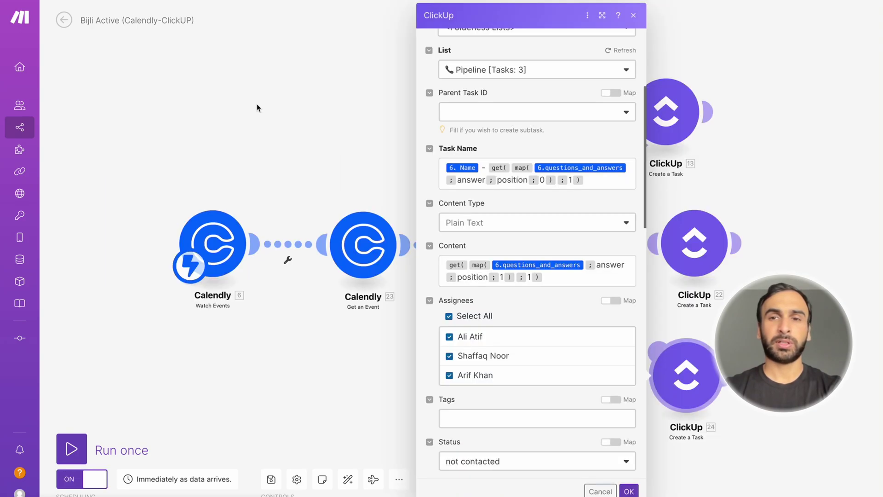
# Open the live Bijli Active scenario and scroll through the Standard Tool Buildout ClickUp task fields
pyautogui.click(257, 108)
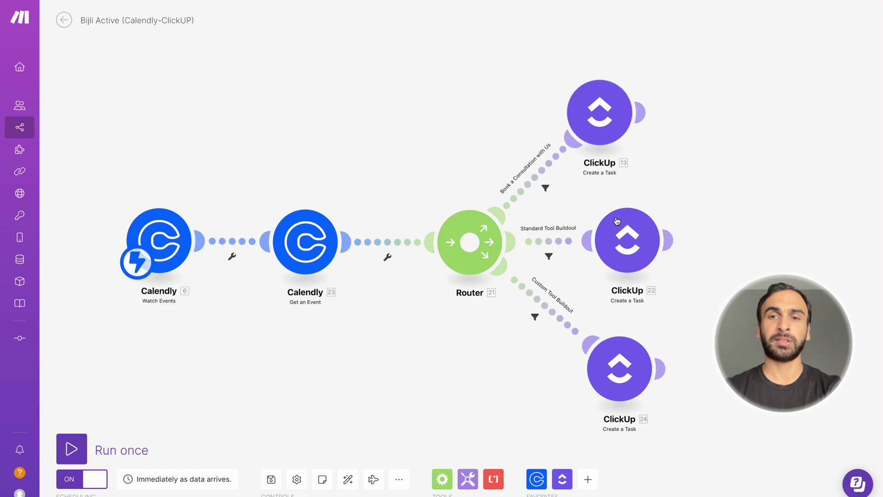
pyautogui.click(633, 254)
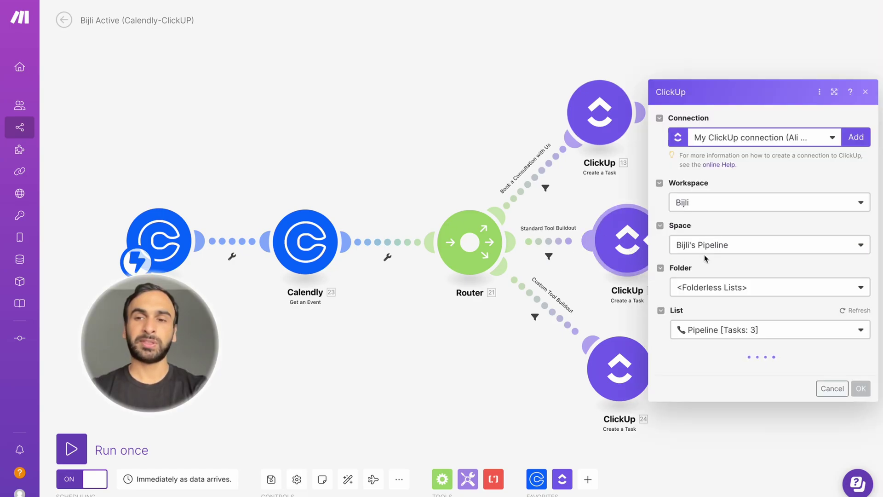
pyautogui.scroll(-2, 747, 286)
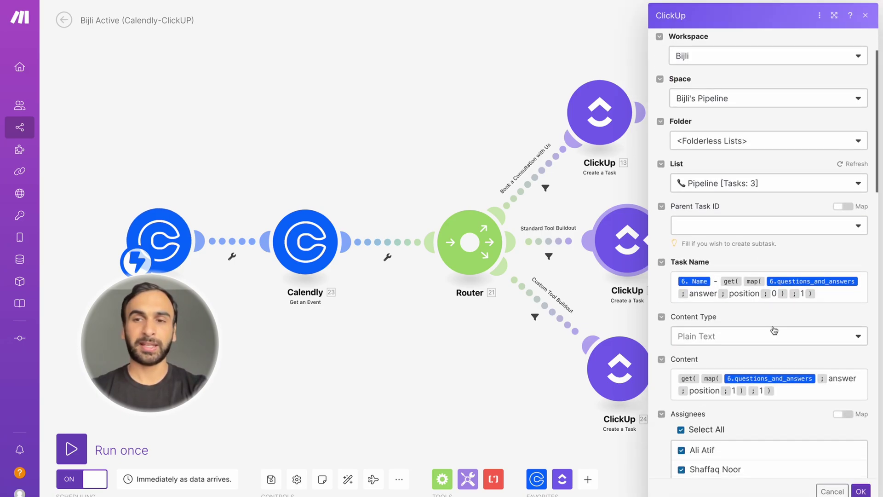
pyautogui.scroll(-2, 776, 328)
pyautogui.scroll(-6, 776, 327)
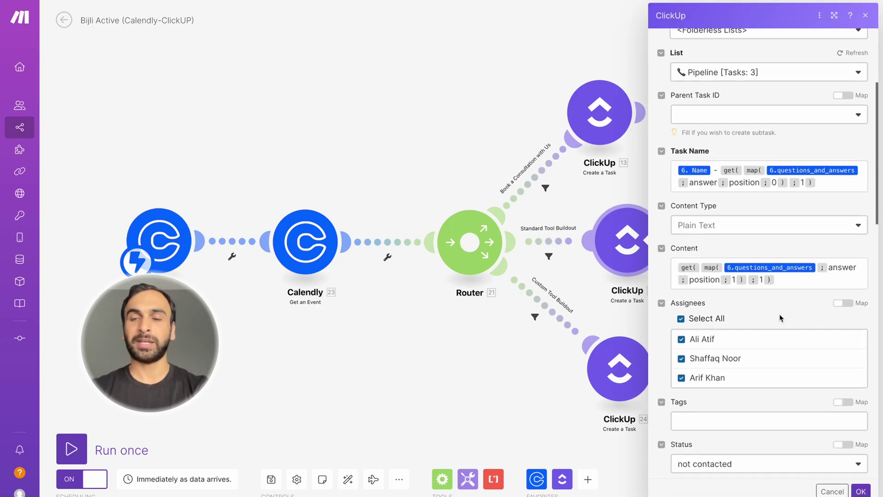
pyautogui.scroll(-9, 780, 317)
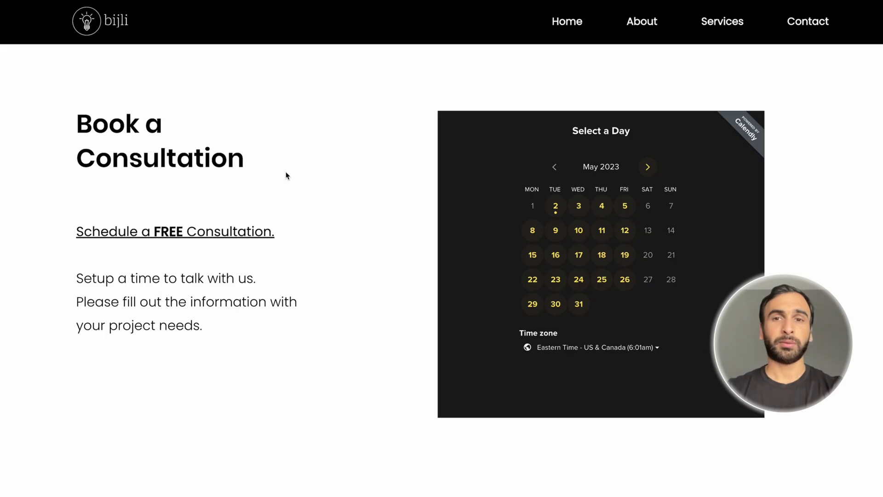
# Choose Wednesday, May 3 at 11:30am and continue to the booking details form
pyautogui.click(581, 208)
pyautogui.click(577, 256)
pyautogui.click(616, 257)
# Enter the invitee's name, email, company 'Bljli Services' and note 'I need help with clickup', then schedule
pyautogui.click(609, 281)
pyautogui.write('Arif')
pyautogui.click(570, 327)
pyautogui.click(570, 329)
pyautogui.write('arif')
pyautogui.click(575, 357)
pyautogui.click(585, 377)
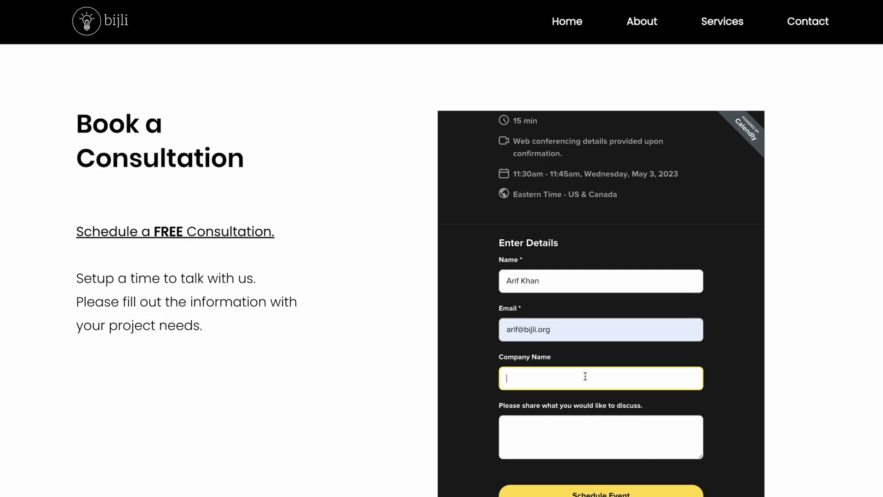
pyautogui.write('Bljli Services')
pyautogui.press('Tab')
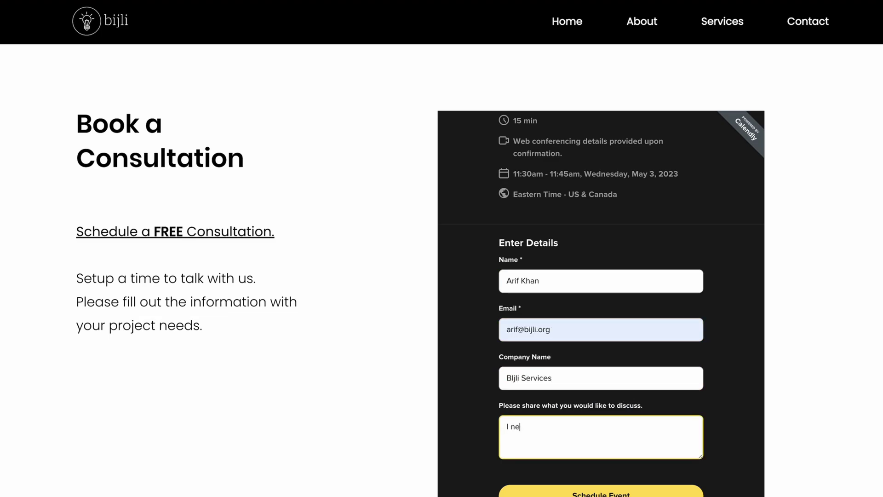
pyautogui.press('Left')
pyautogui.press('Left')
pyautogui.press('BackSpace')
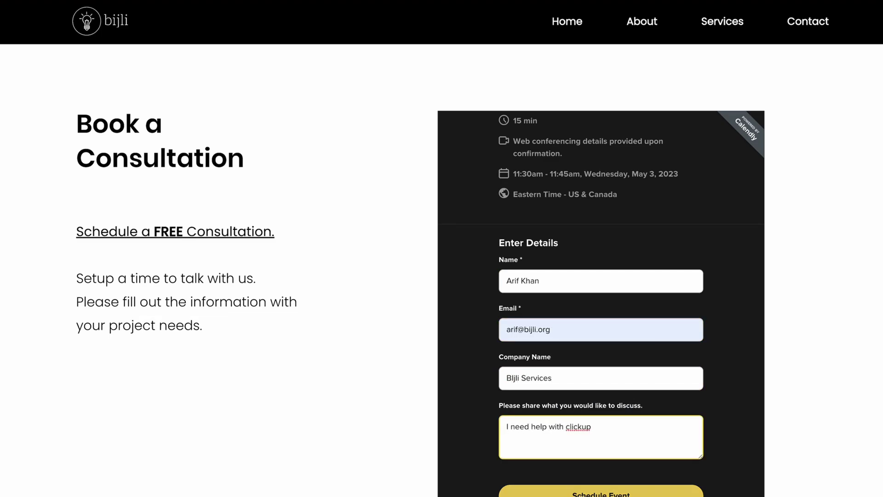
pyautogui.click(582, 494)
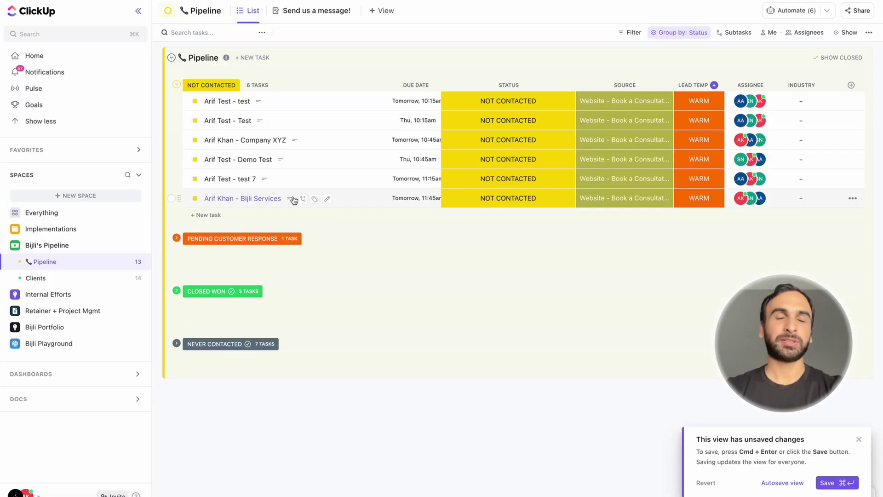
# Open the newest Bijli Services task under Not Contacted in the Pipeline list
pyautogui.click(272, 198)
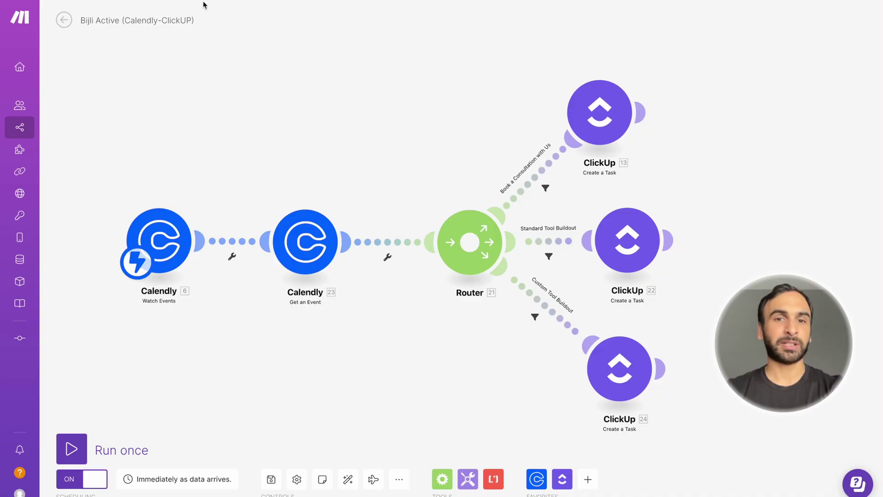
# Return to the Bijli Active overview and open the 4:02 AM run's details from History
pyautogui.click(64, 20)
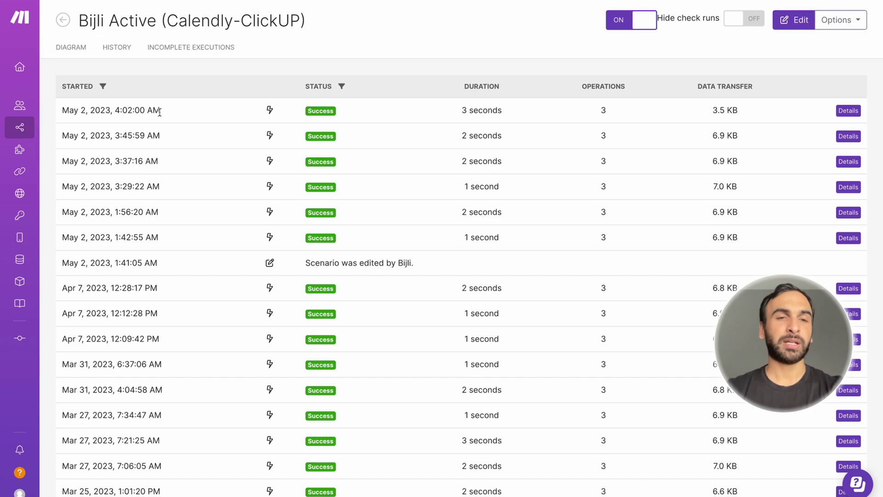
pyautogui.click(846, 111)
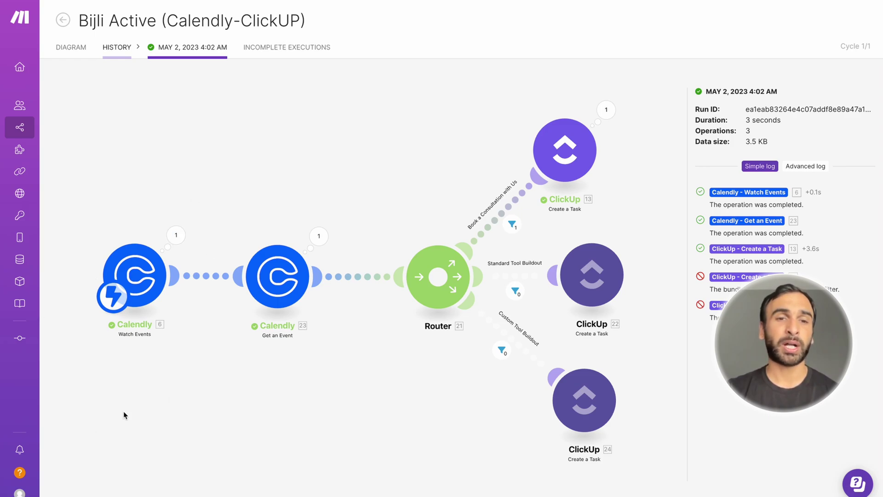
# Review the Calendly trigger's output, expanding Questions And Answers to see both answers
pyautogui.click(176, 235)
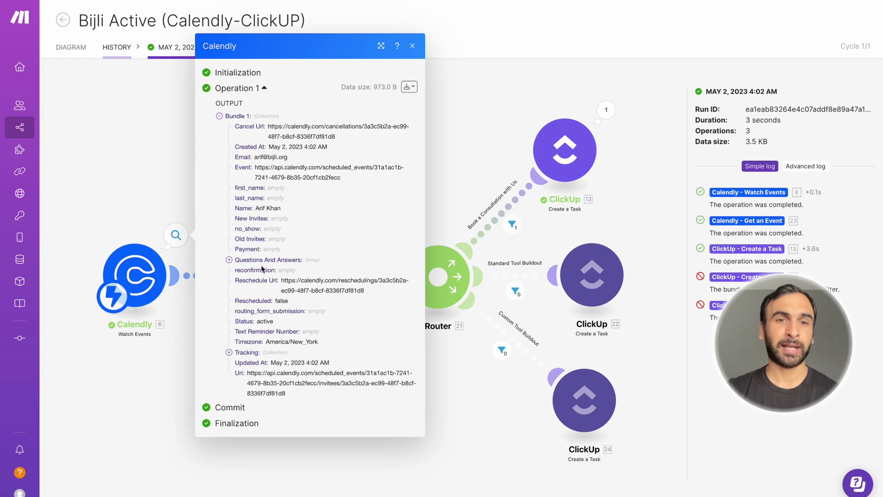
pyautogui.click(229, 260)
pyautogui.click(240, 266)
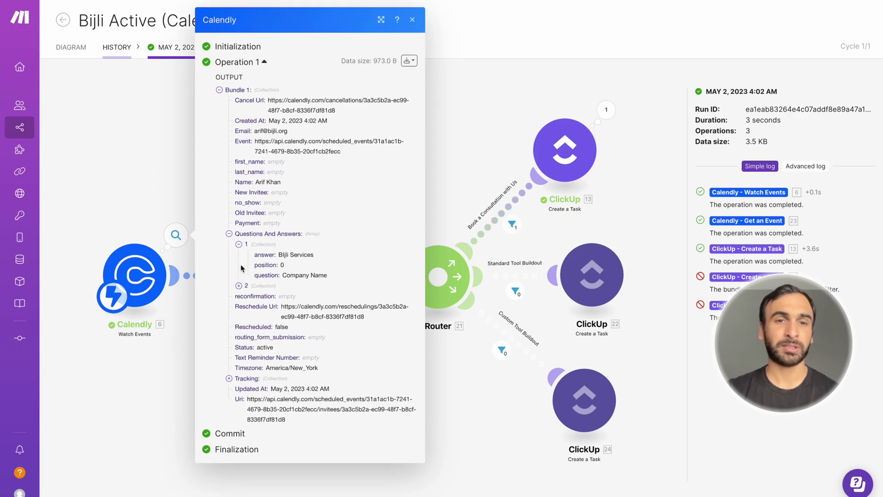
pyautogui.click(238, 285)
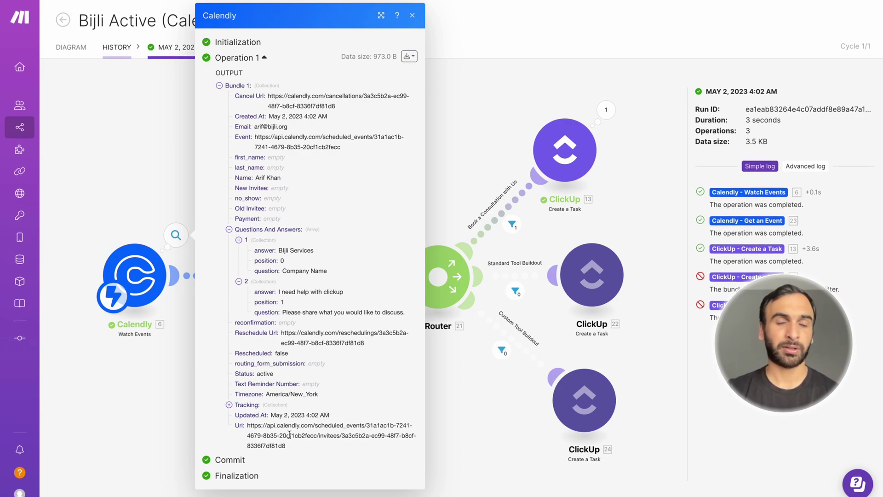
pyautogui.click(462, 181)
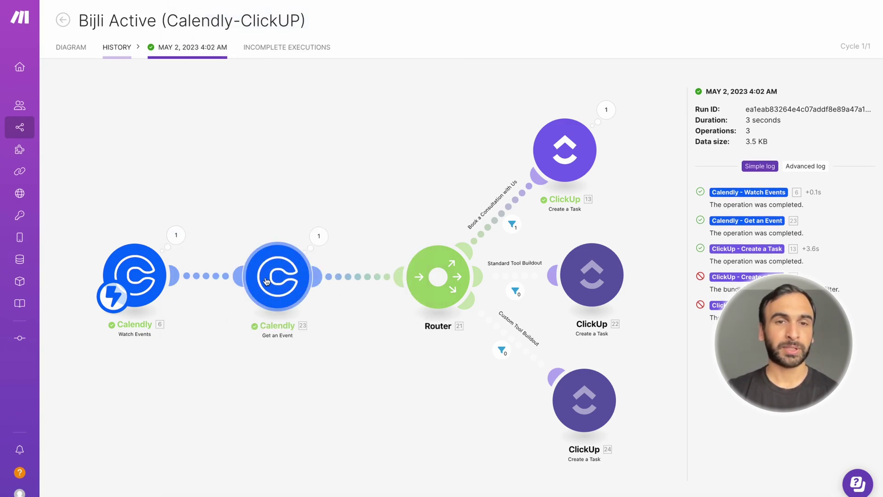
# Check the Get an Event output and the top route filter, then view ClickUp 13's mappings
pyautogui.click(311, 243)
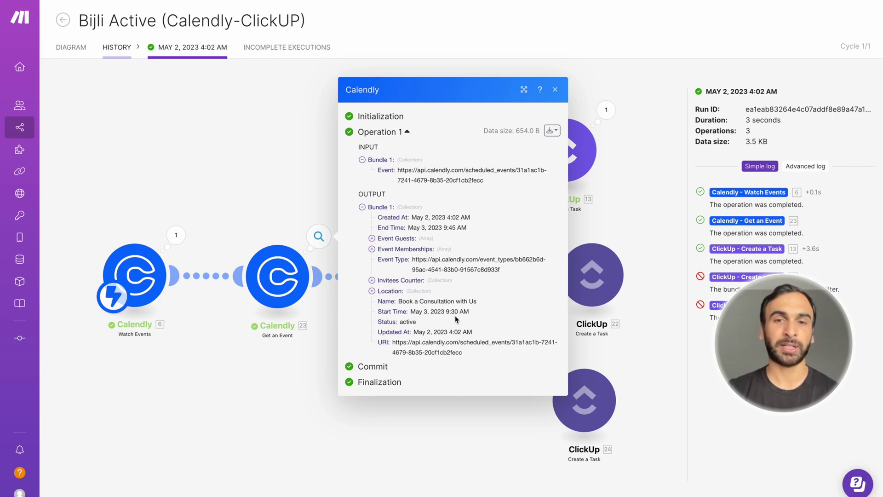
pyautogui.click(305, 201)
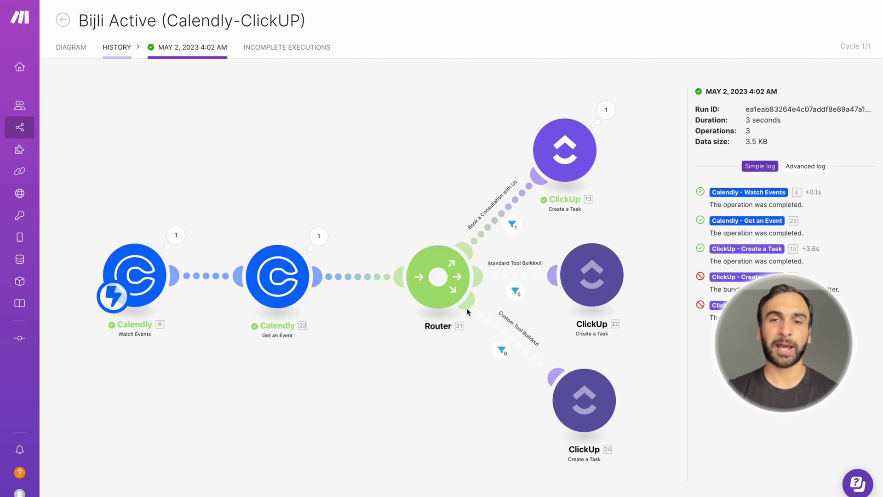
pyautogui.click(511, 226)
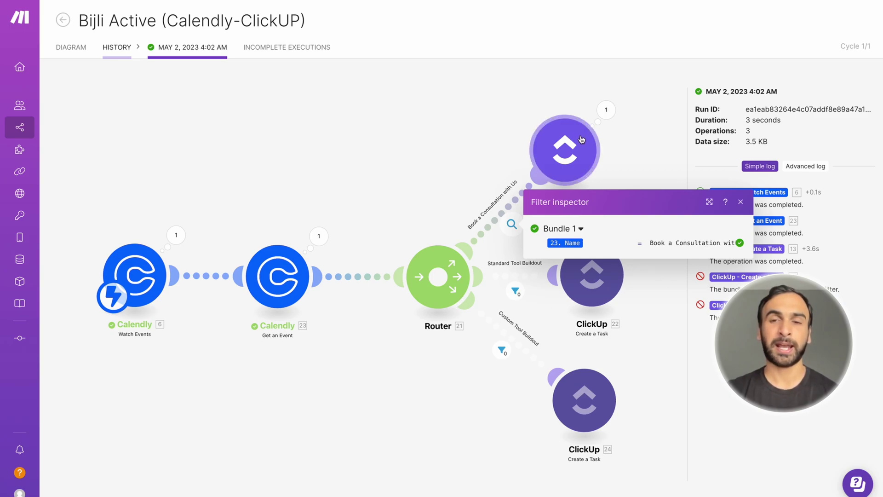
pyautogui.click(583, 154)
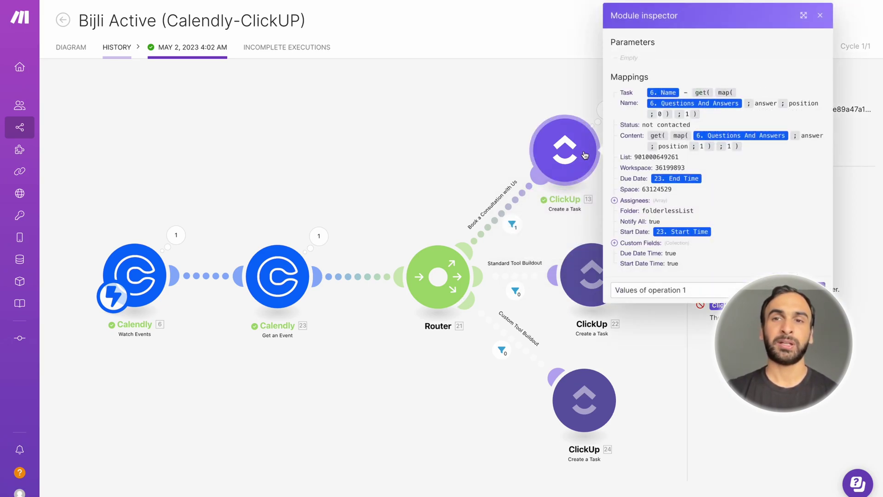